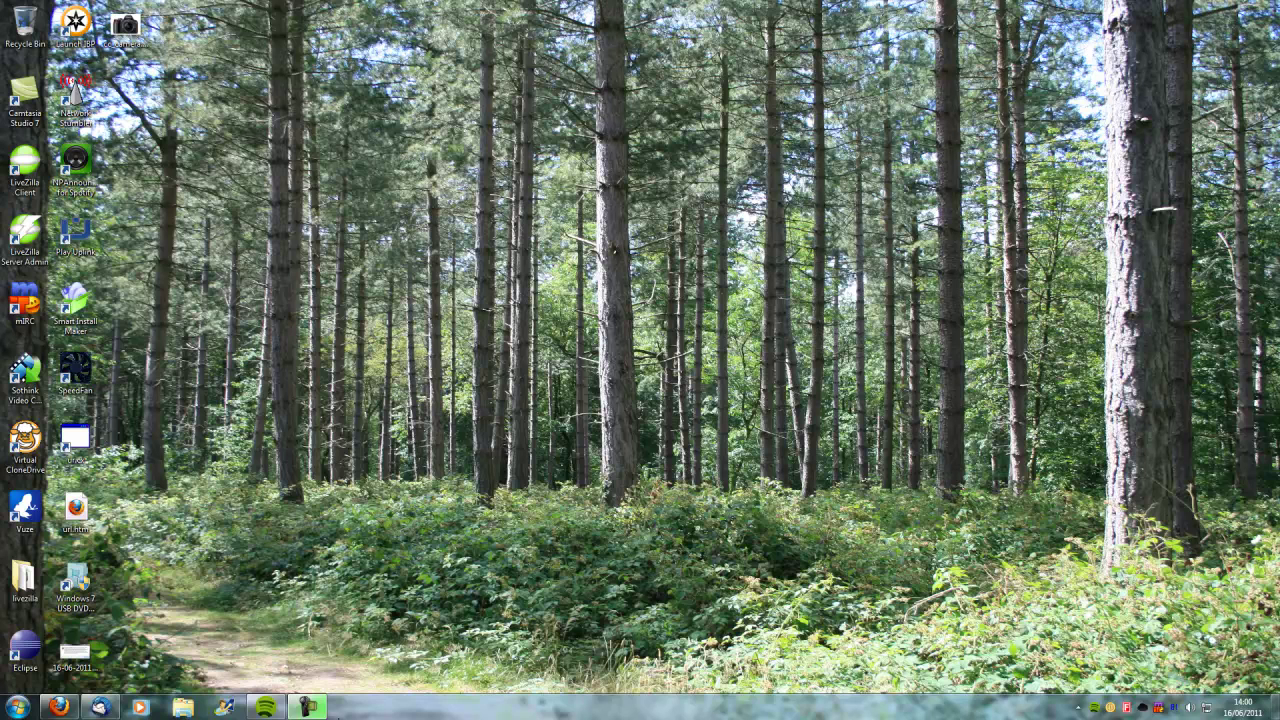
Step: Launch Firefox and return to the Google image result for the Nikon camera photo on core77
{"action": "left_click", "coordinate": [60, 706]}
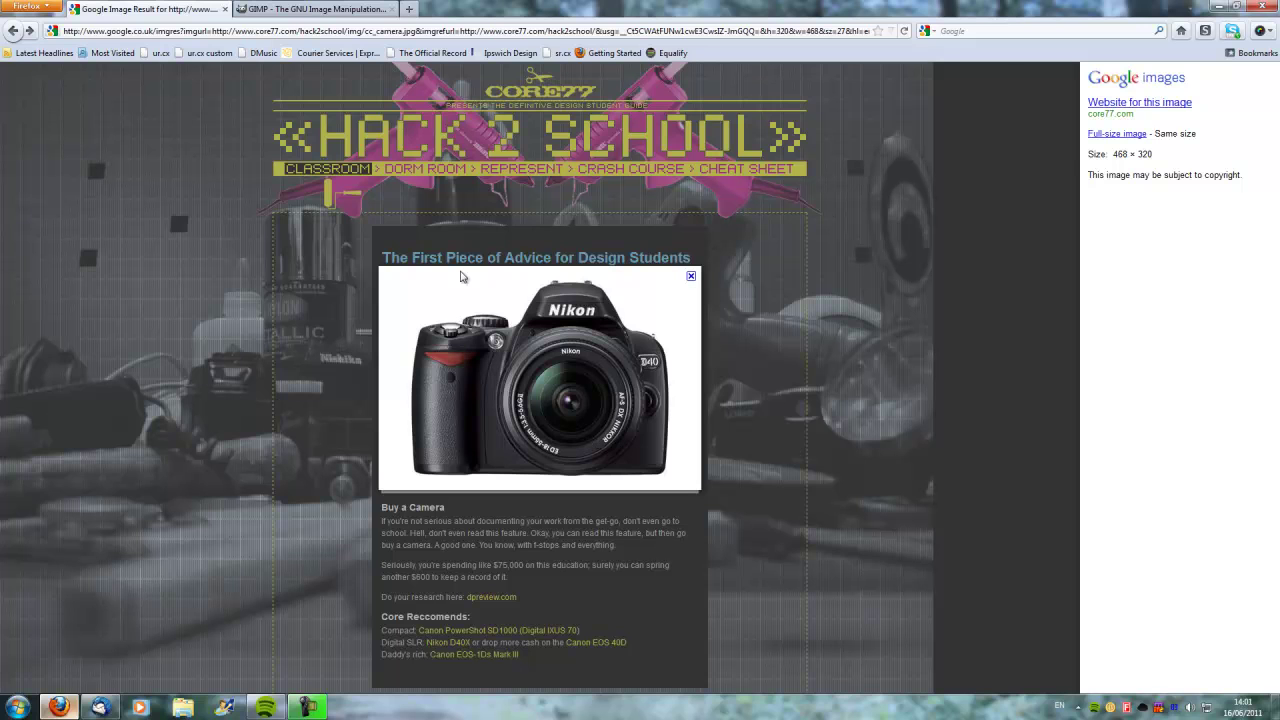
{"action": "left_click", "coordinate": [243, 7]}
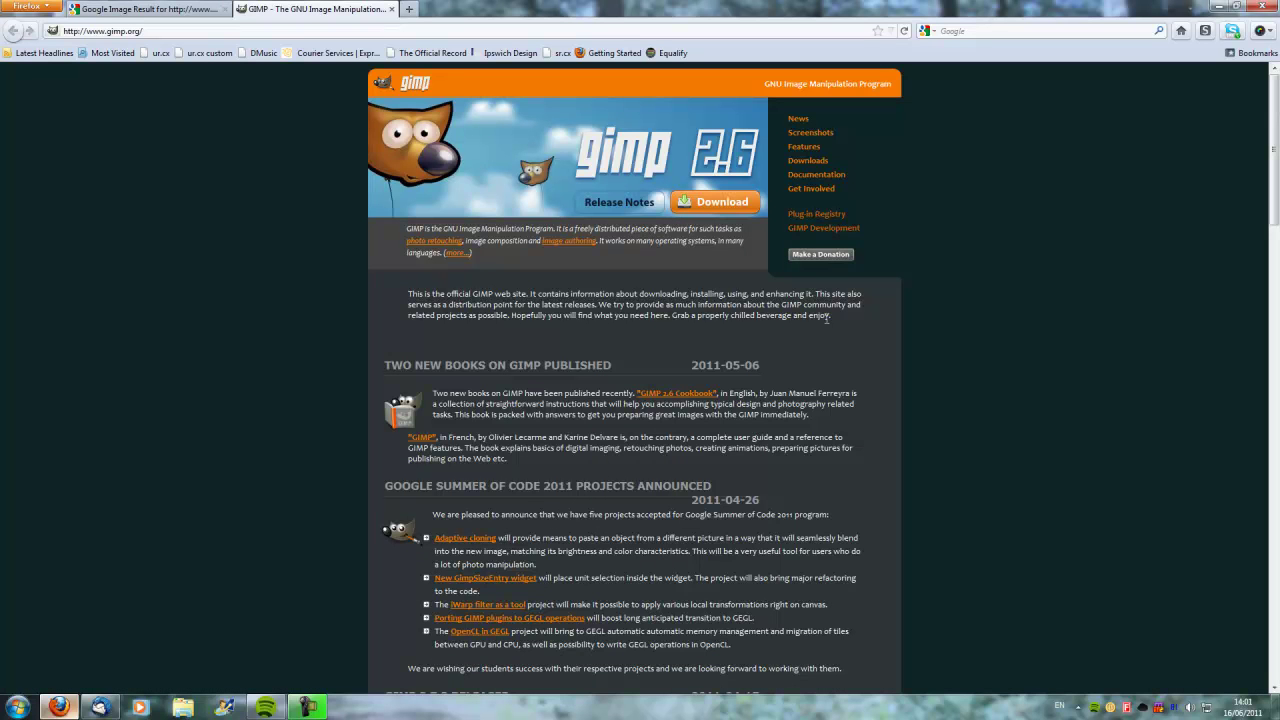
{"action": "left_click", "coordinate": [206, 8]}
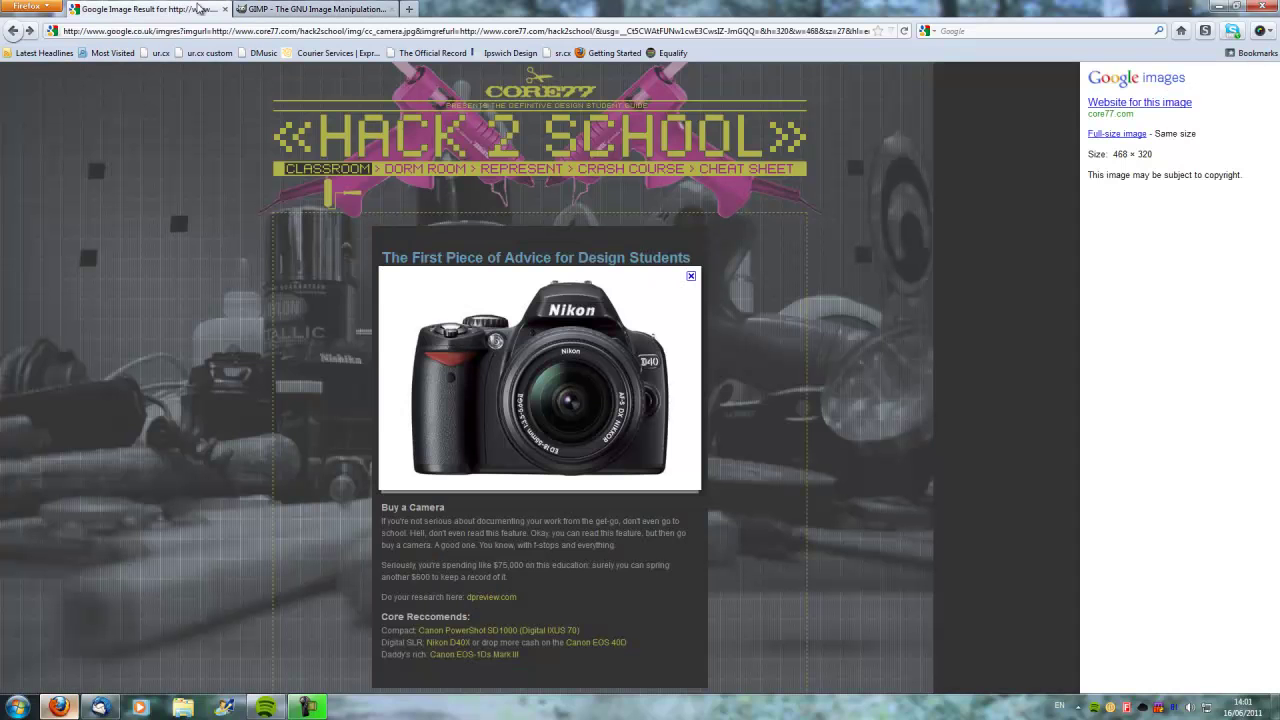
Step: Minimize Firefox and open cc_camera.jpg from the Desktop in GIMP
{"action": "left_click", "coordinate": [1214, 6]}
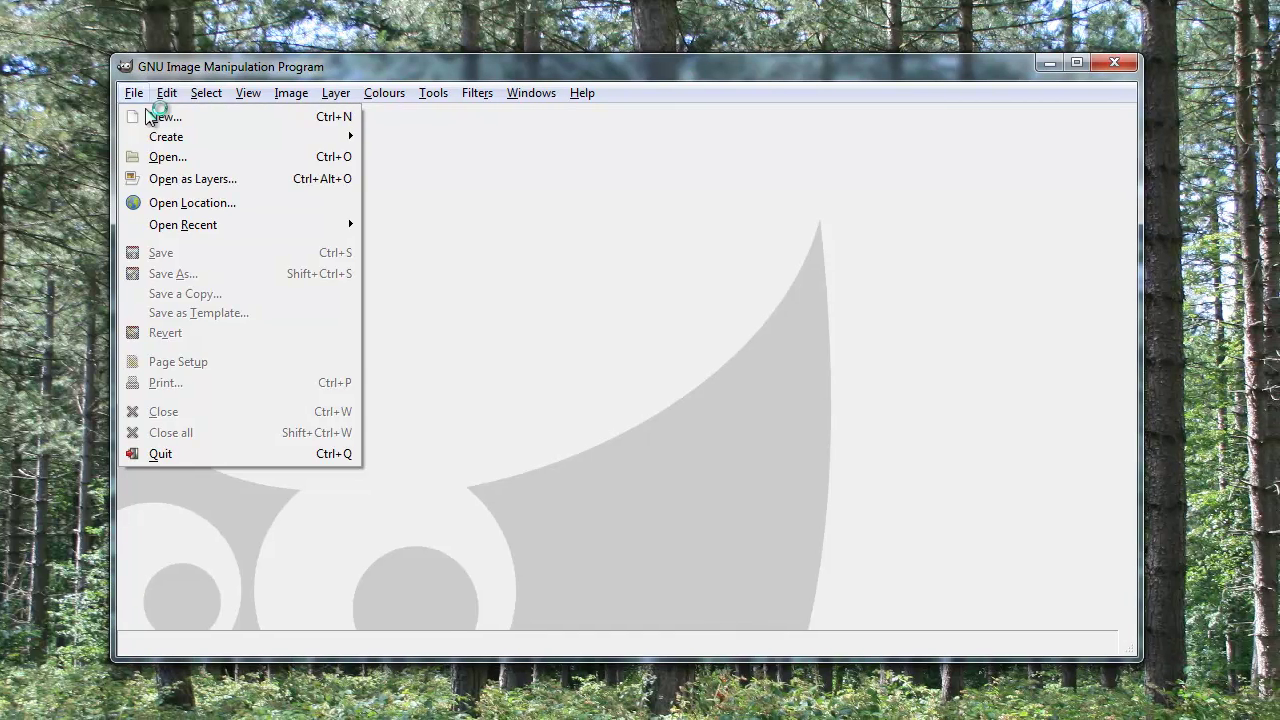
{"action": "left_click", "coordinate": [30, 128]}
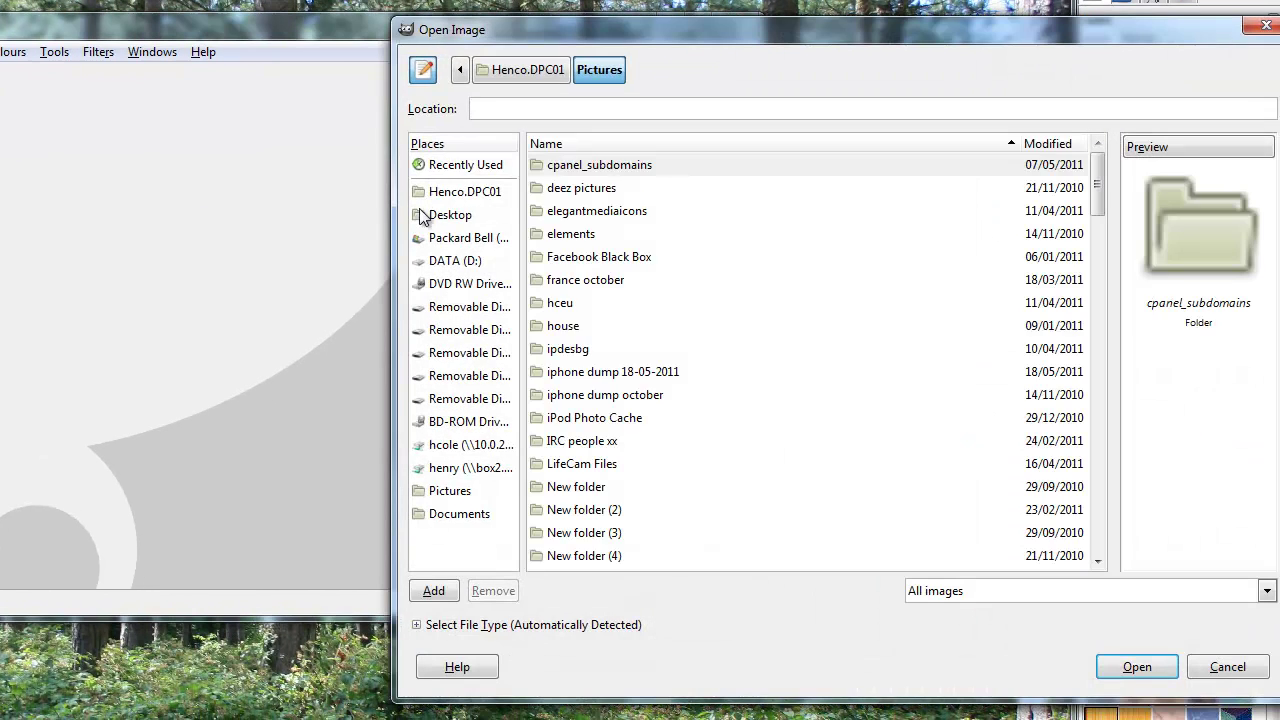
{"action": "left_click", "coordinate": [440, 218]}
{"action": "double_click", "coordinate": [587, 206]}
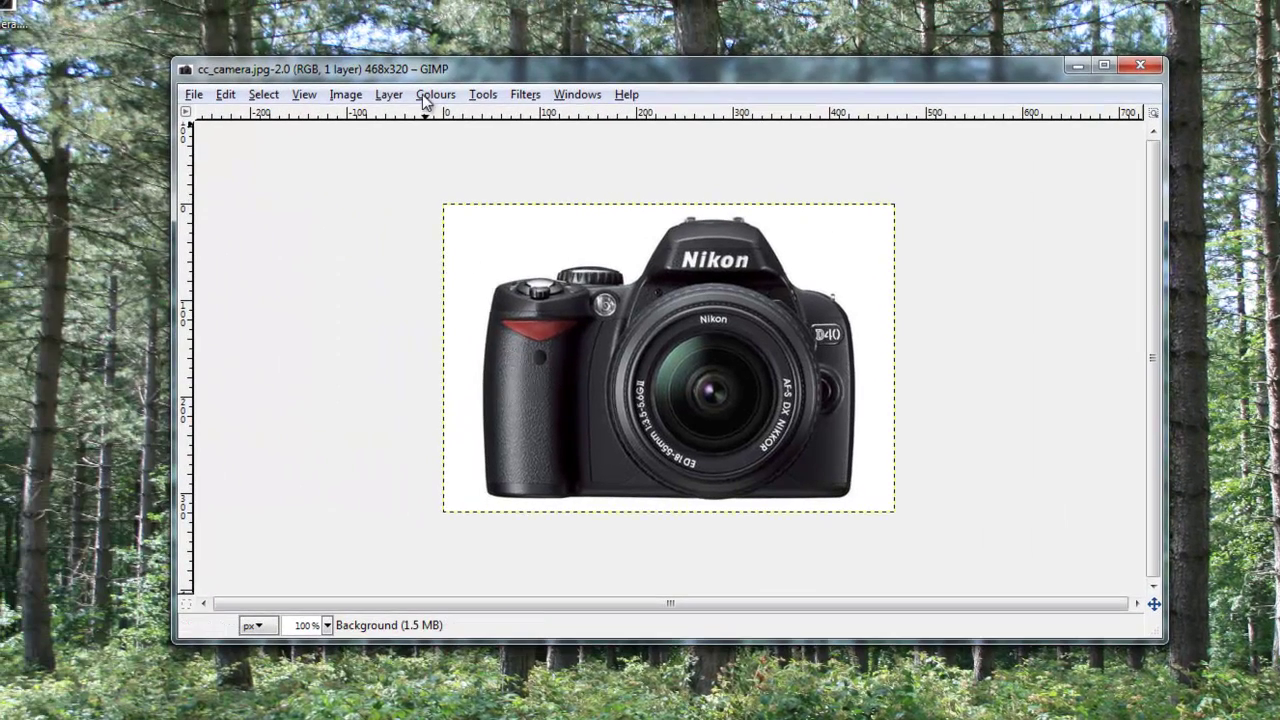
Step: Add an alpha channel to the camera photo's Background layer via Layer > Transparency
{"action": "left_click", "coordinate": [388, 95]}
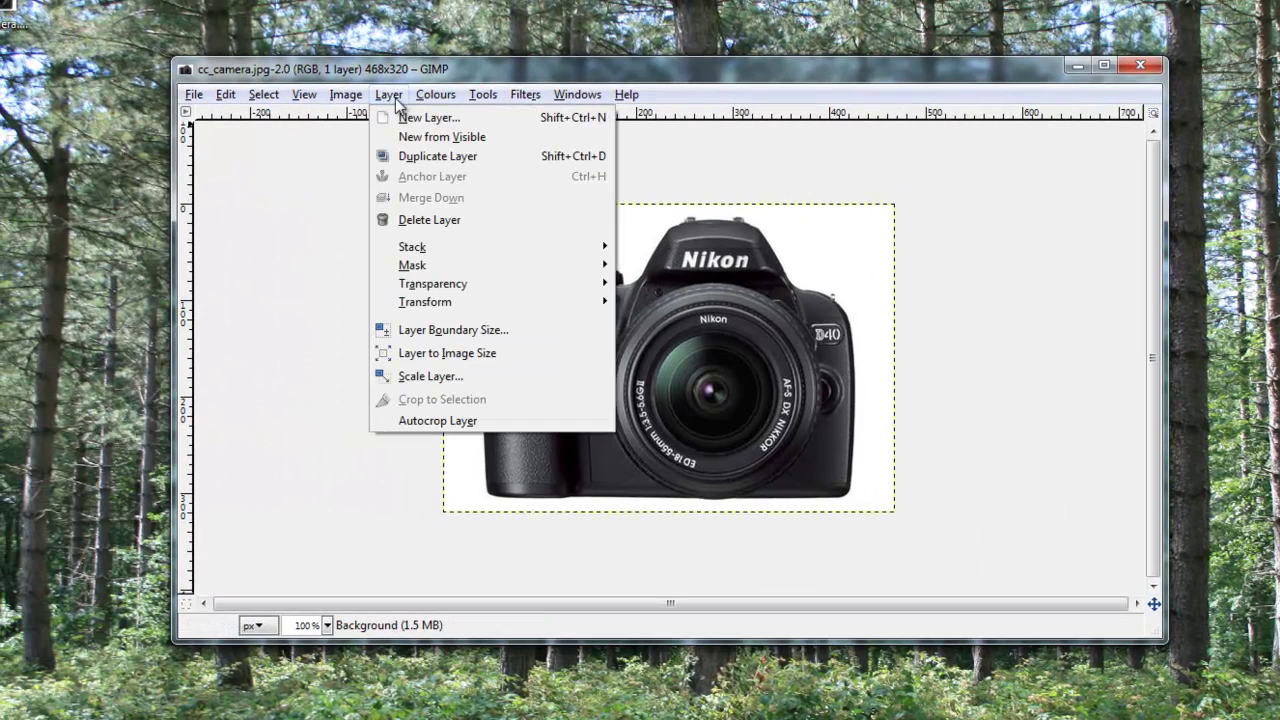
{"action": "mouse_move", "coordinate": [460, 290]}
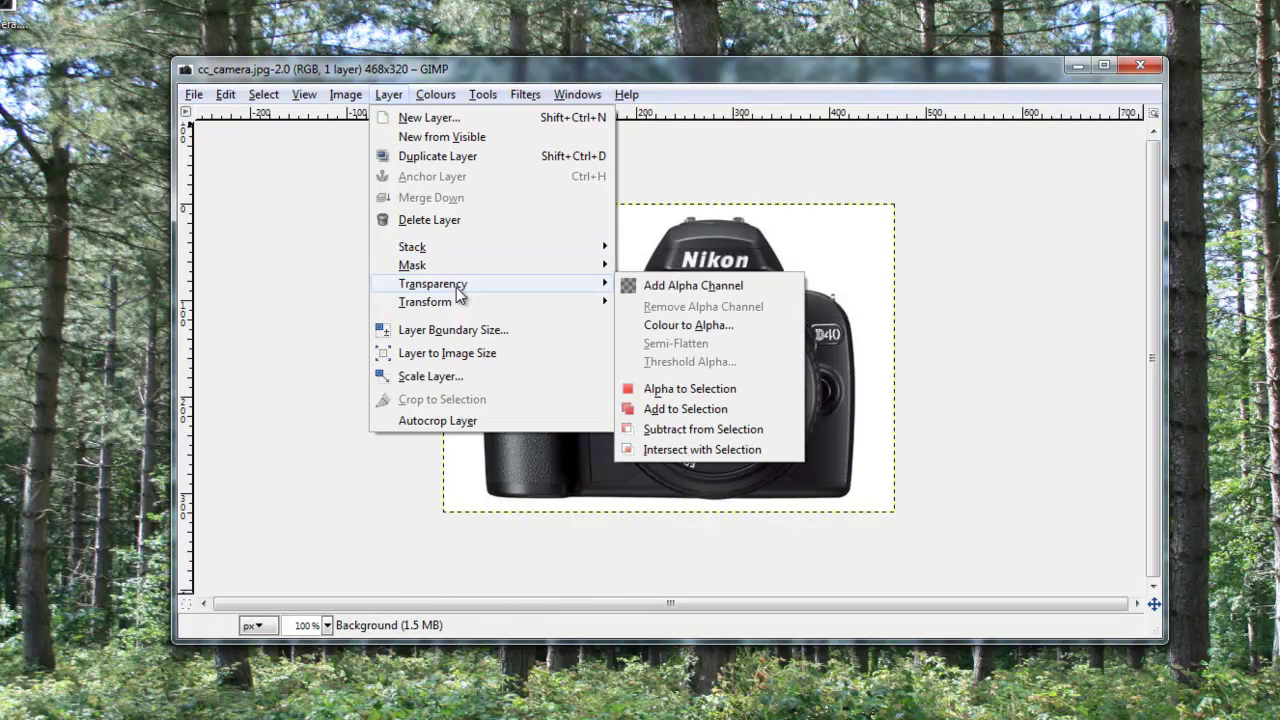
{"action": "left_click", "coordinate": [662, 285]}
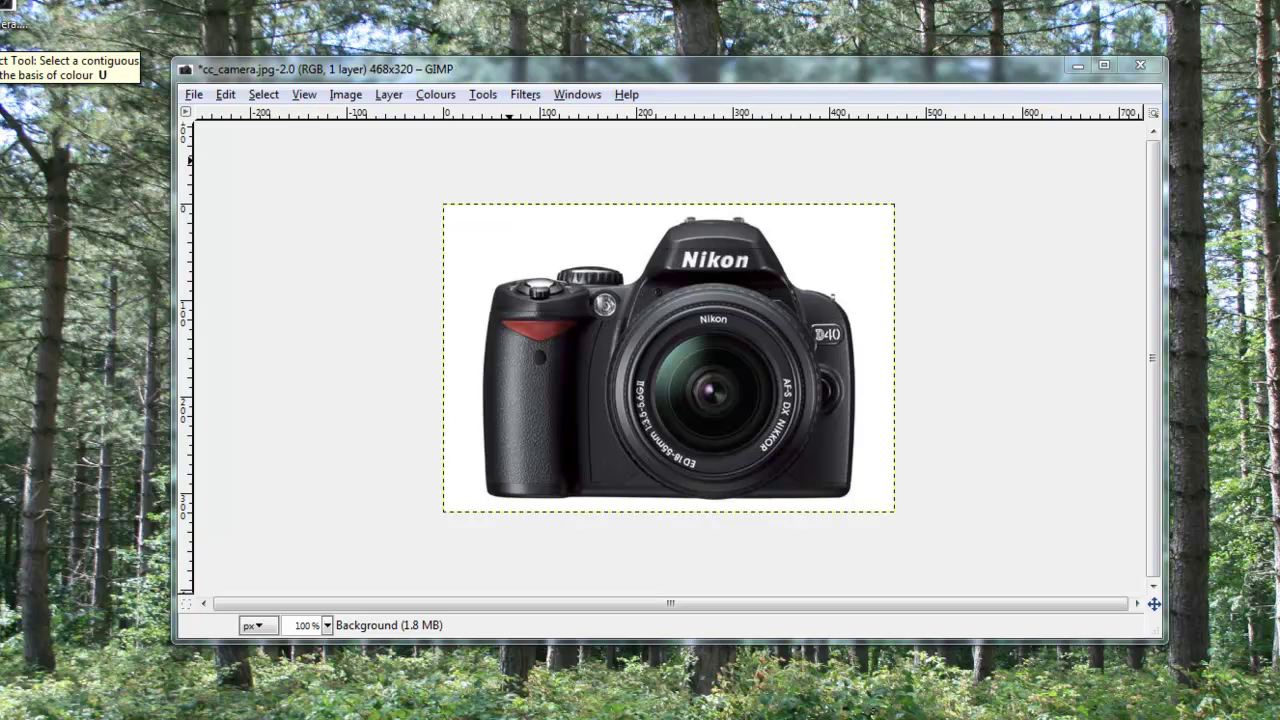
Step: Fuzzy-select the white background around the camera and delete it to transparency
{"action": "left_click", "coordinate": [490, 232]}
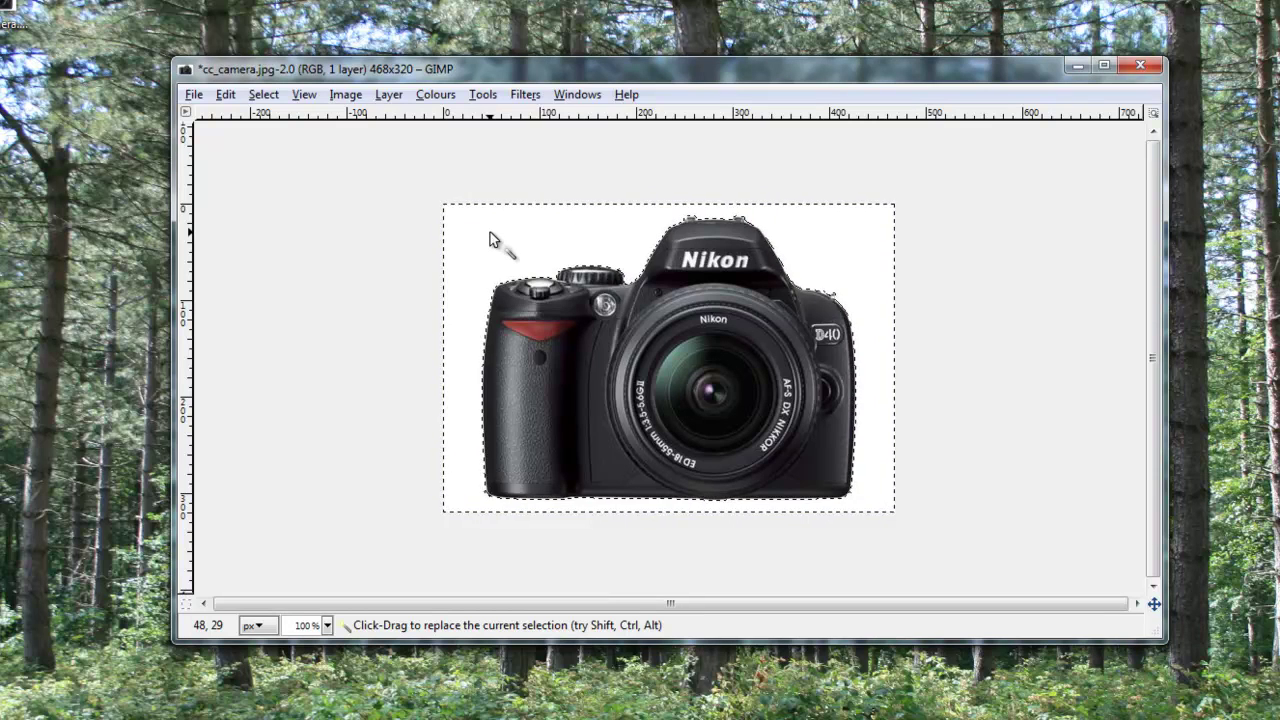
{"action": "key", "text": "Delete"}
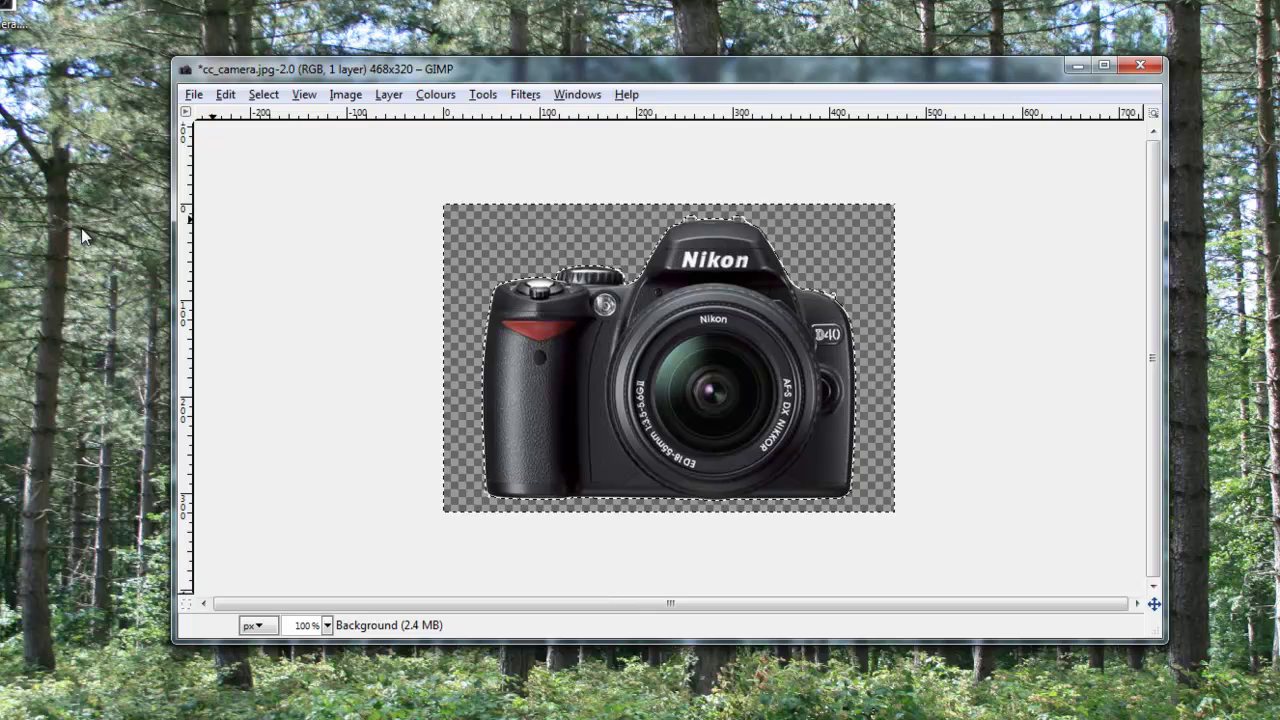
Step: Undo the background deletion, then erase trial patches along the top edge and top-right corner
{"action": "key", "text": "ctrl+period"}
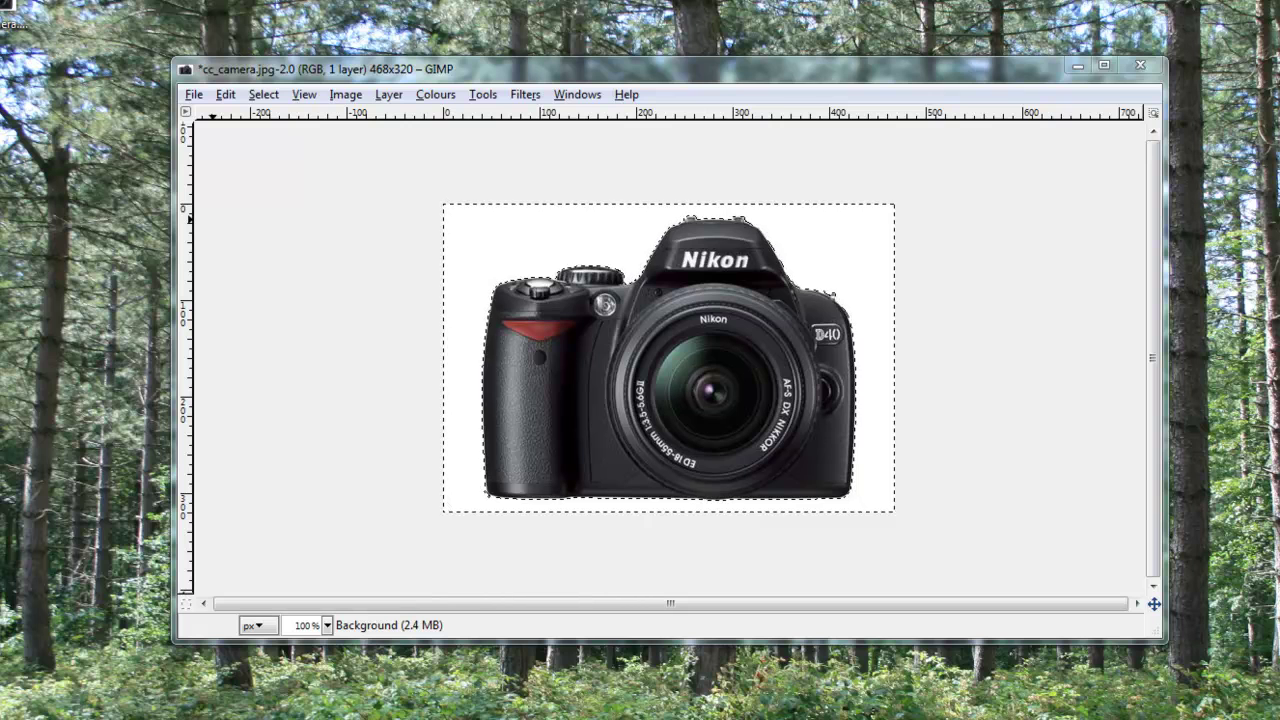
{"action": "mouse_move", "coordinate": [510, 200]}
{"action": "left_mouse_down"}
{"action": "mouse_move", "coordinate": [487, 210]}
{"action": "mouse_move", "coordinate": [544, 219]}
{"action": "mouse_move", "coordinate": [467, 271]}
{"action": "mouse_move", "coordinate": [556, 220]}
{"action": "mouse_move", "coordinate": [598, 222]}
{"action": "mouse_move", "coordinate": [577, 230]}
{"action": "left_mouse_up"}
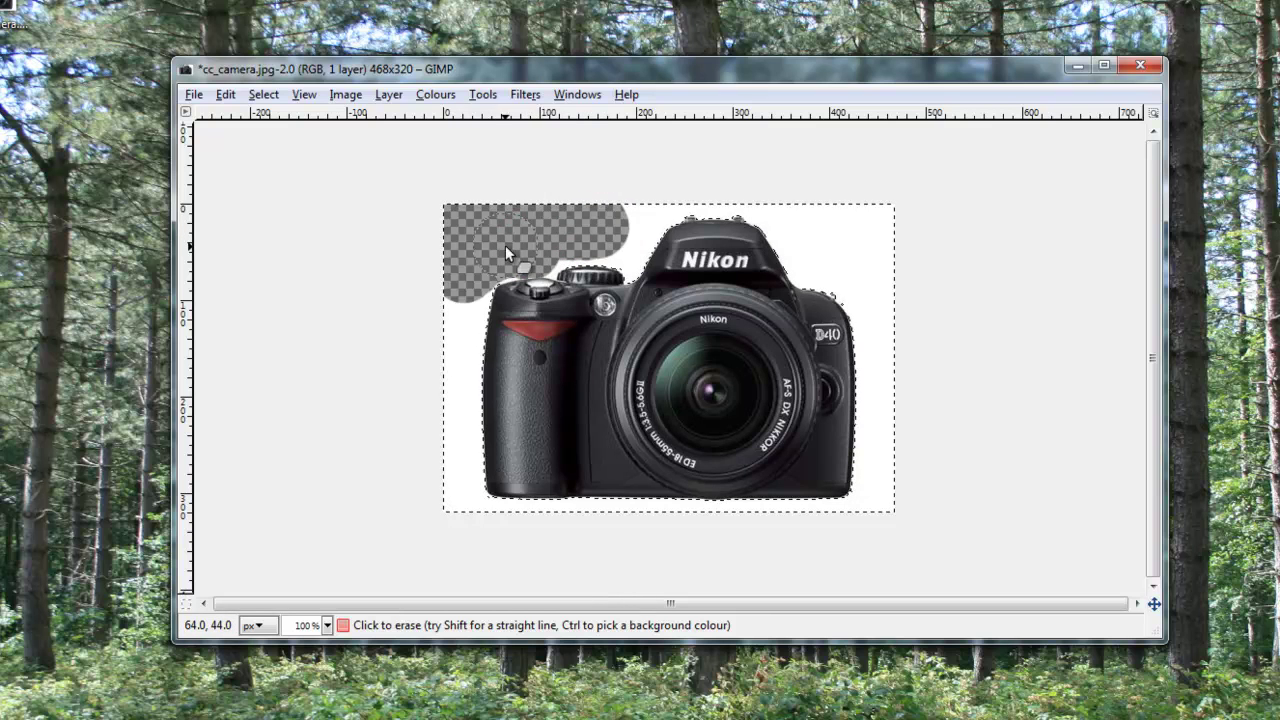
{"action": "left_click_drag", "start_coordinate": [573, 220], "coordinate": [641, 210]}
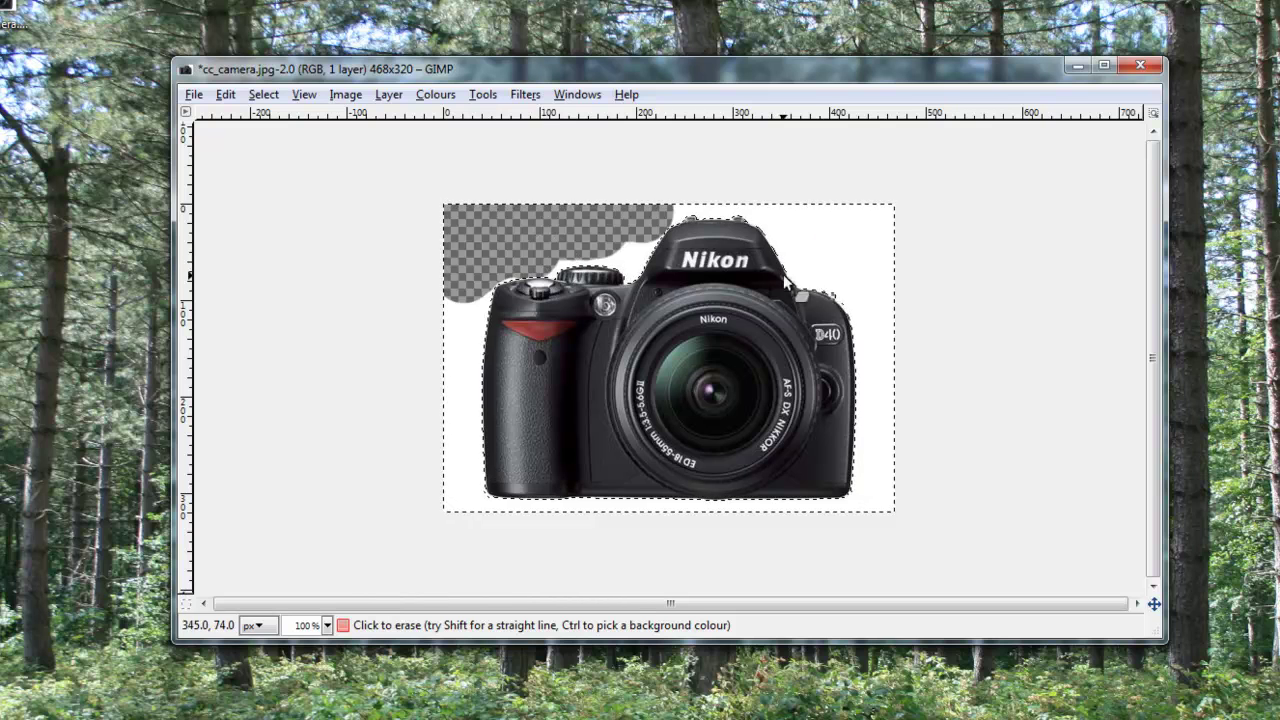
{"action": "mouse_move", "coordinate": [783, 274]}
{"action": "left_mouse_down"}
{"action": "mouse_move", "coordinate": [831, 237]}
{"action": "mouse_move", "coordinate": [820, 214]}
{"action": "mouse_move", "coordinate": [903, 246]}
{"action": "mouse_move", "coordinate": [859, 258]}
{"action": "mouse_move", "coordinate": [823, 234]}
{"action": "mouse_move", "coordinate": [819, 258]}
{"action": "left_mouse_up"}
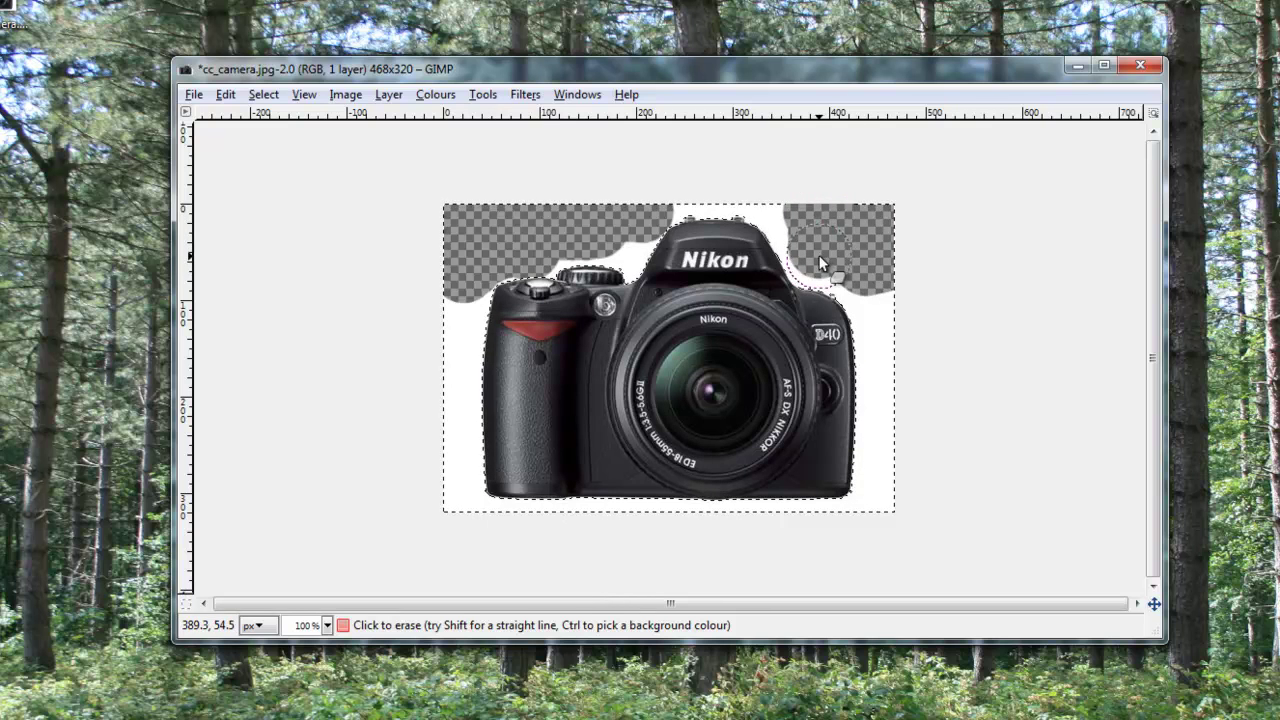
Step: Undo the erased patches so the camera's surround is solid white again
{"action": "key", "text": "ctrl"}
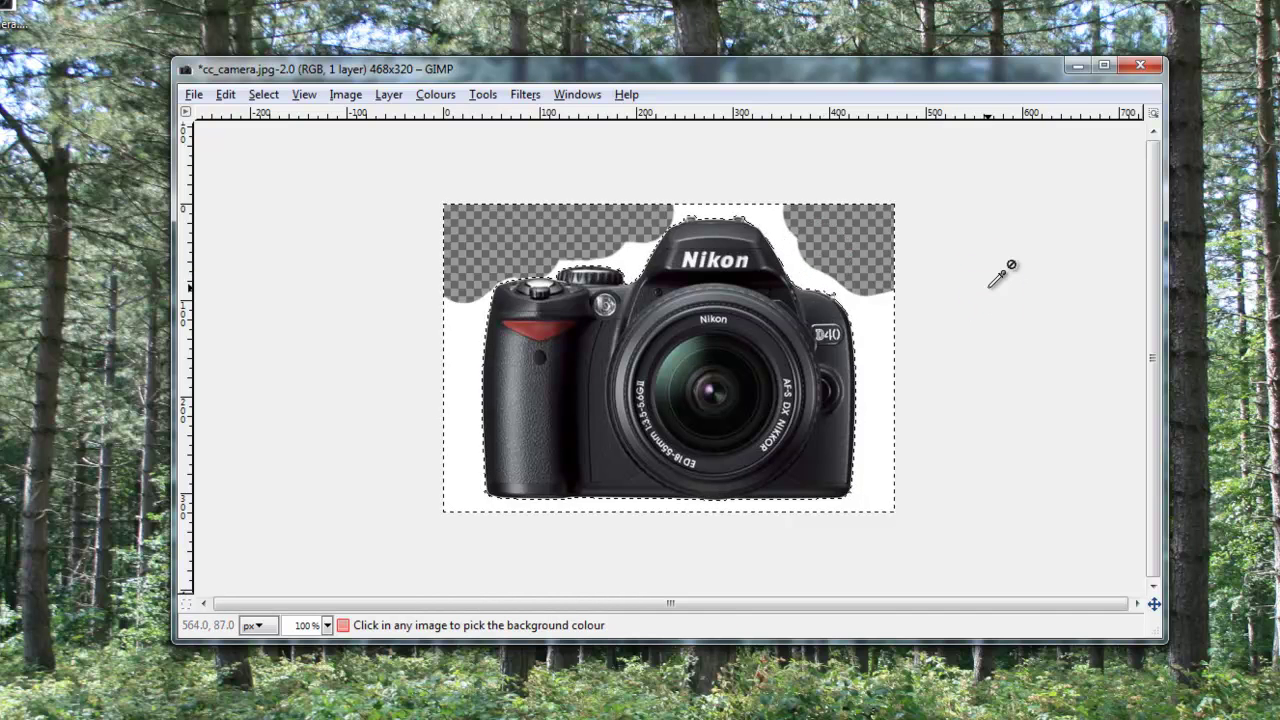
{"action": "key", "text": "ctrl+z"}
{"action": "key", "text": "ctrl+z"}
{"action": "key", "text": "ctrl+z"}
{"action": "key", "text": "ctrl+z"}
{"action": "key", "text": "ctrl+z"}
{"action": "key", "text": "ctrl+z"}
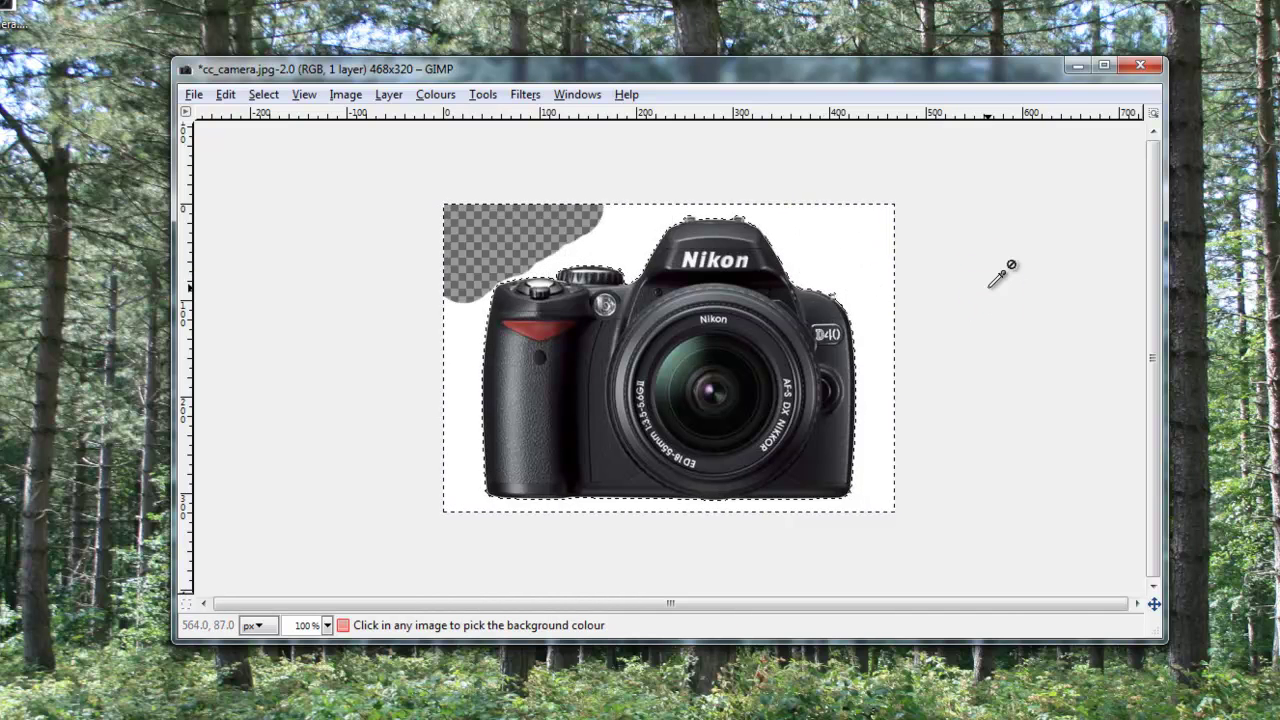
{"action": "key", "text": "ctrl+z"}
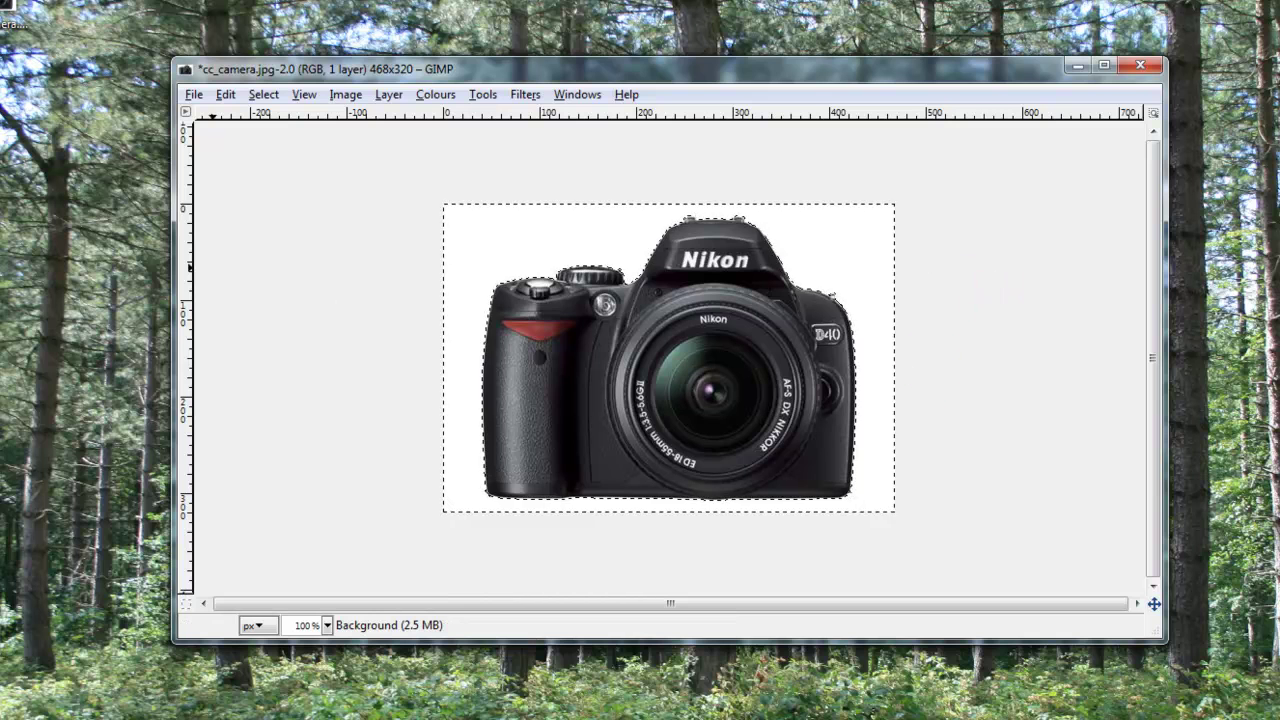
Step: Re-clear the white background with Fuzzy Select, deselect at 150% zoom, and erase leftover edge pixels
{"action": "key", "text": "u"}
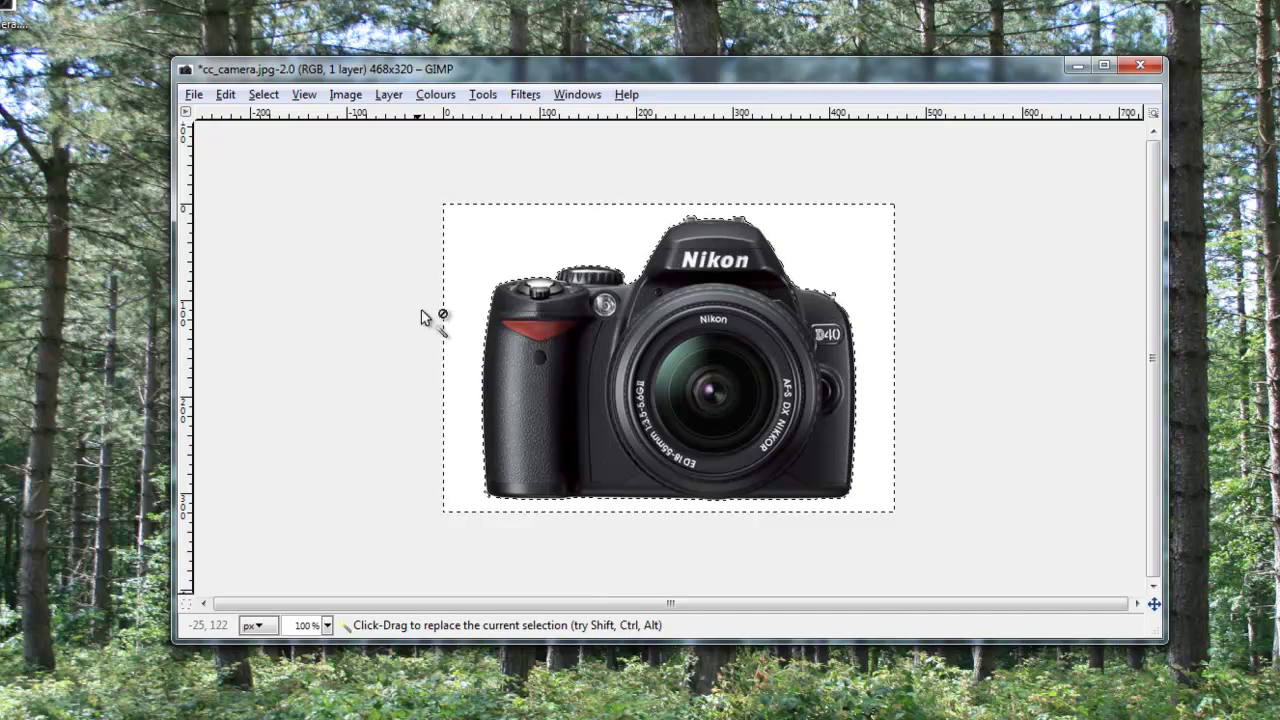
{"action": "key", "text": "Delete"}
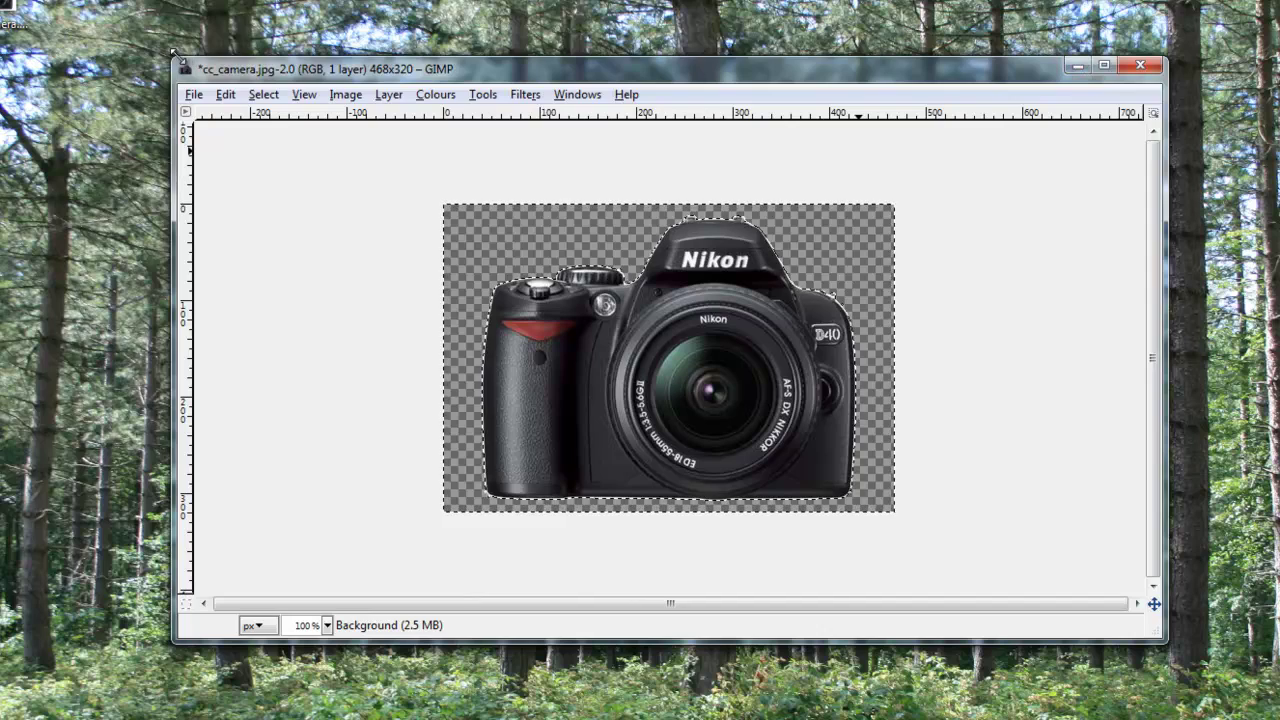
{"action": "left_click_drag", "start_coordinate": [172, 52], "coordinate": [2, 32]}
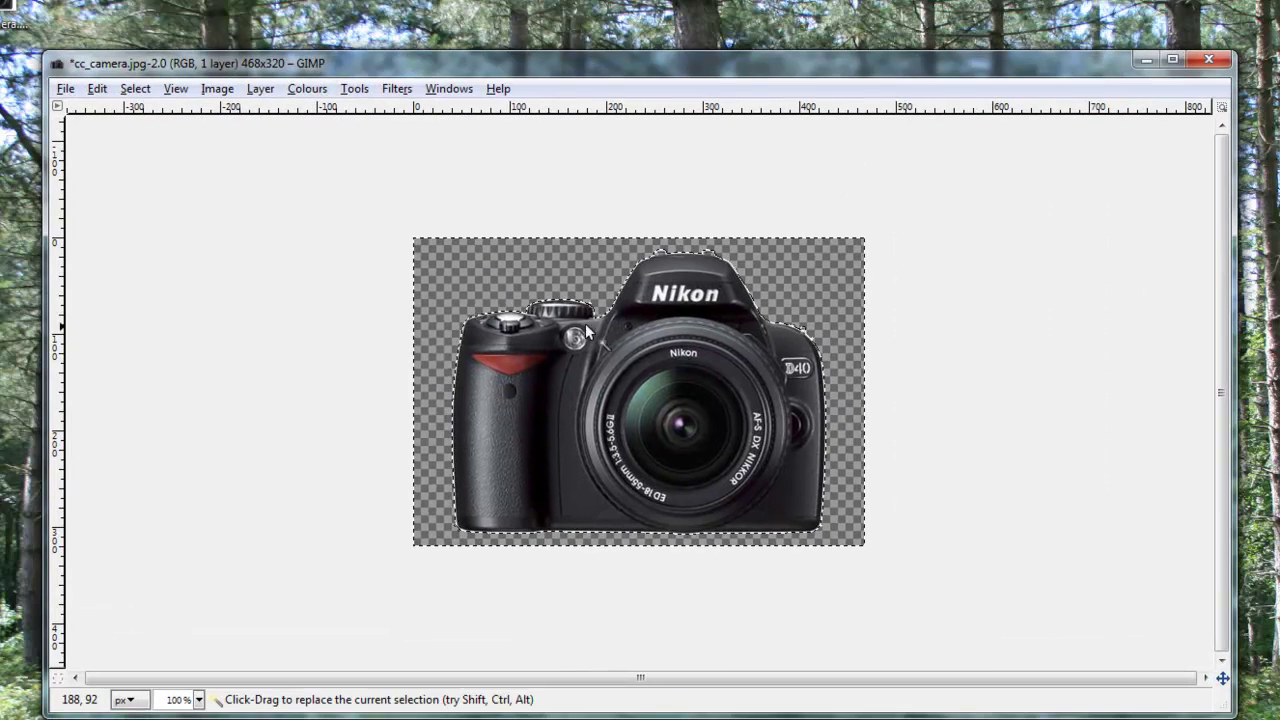
{"action": "scroll", "coordinate": [599, 326], "scroll_direction": "up", "scroll_amount": 1}
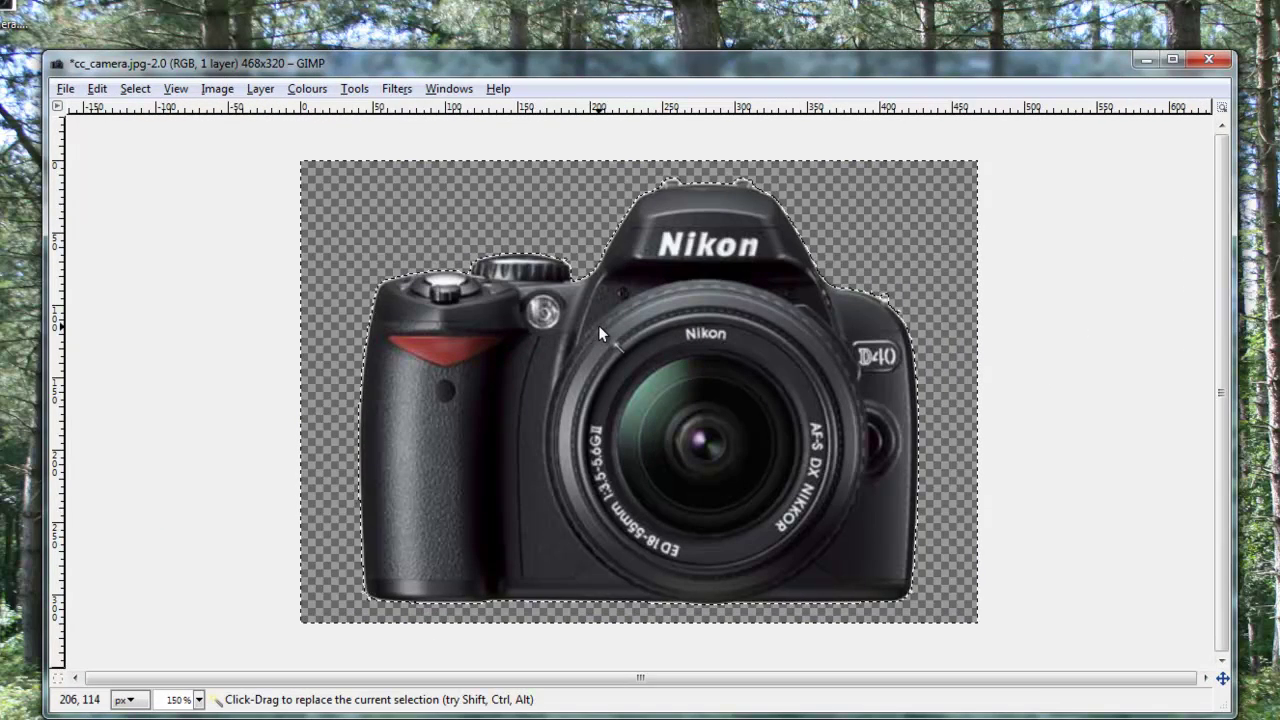
{"action": "left_click", "coordinate": [200, 370]}
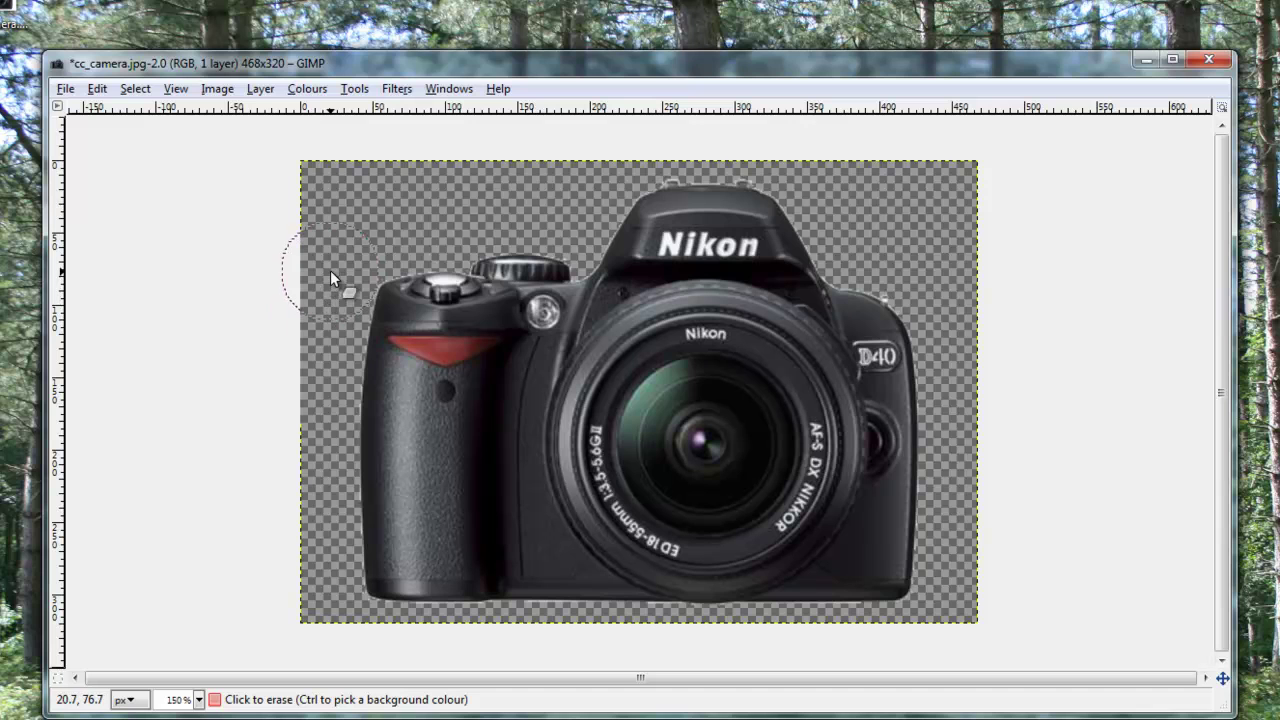
{"action": "left_click", "coordinate": [311, 360]}
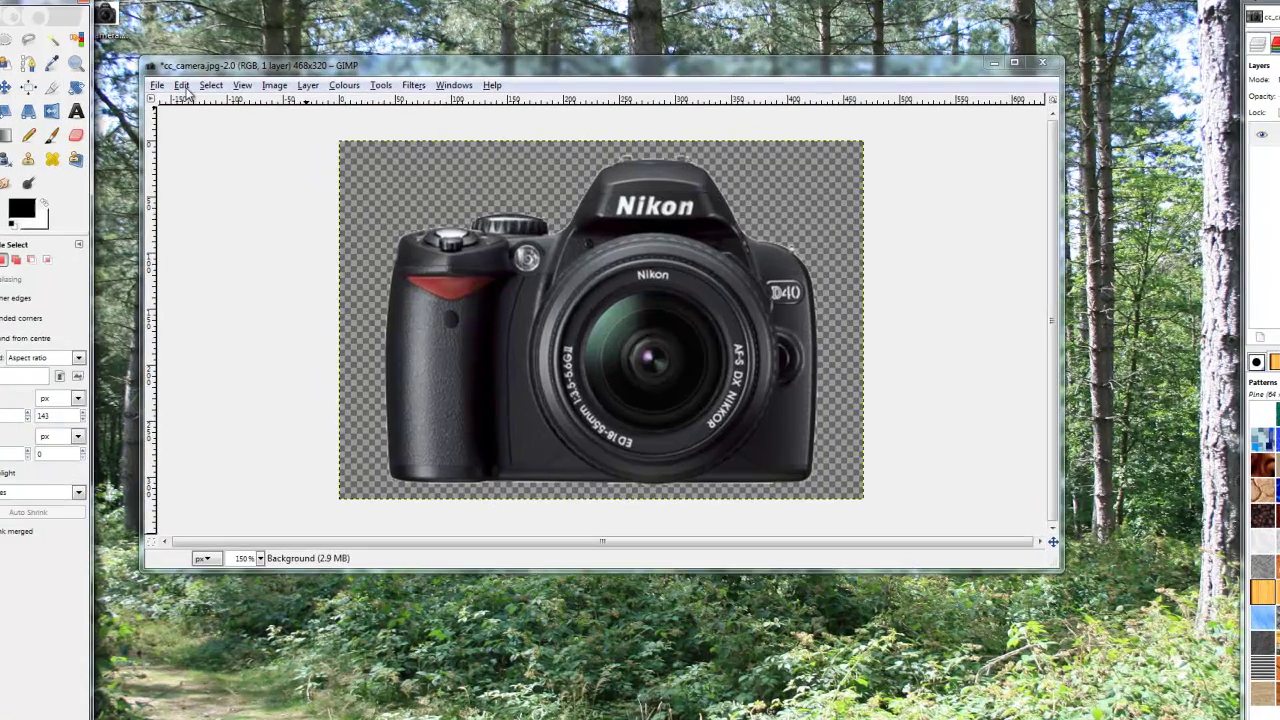
Step: Save the image as cc_camera.png on the Desktop with the default PNG options
{"action": "left_click", "coordinate": [161, 88]}
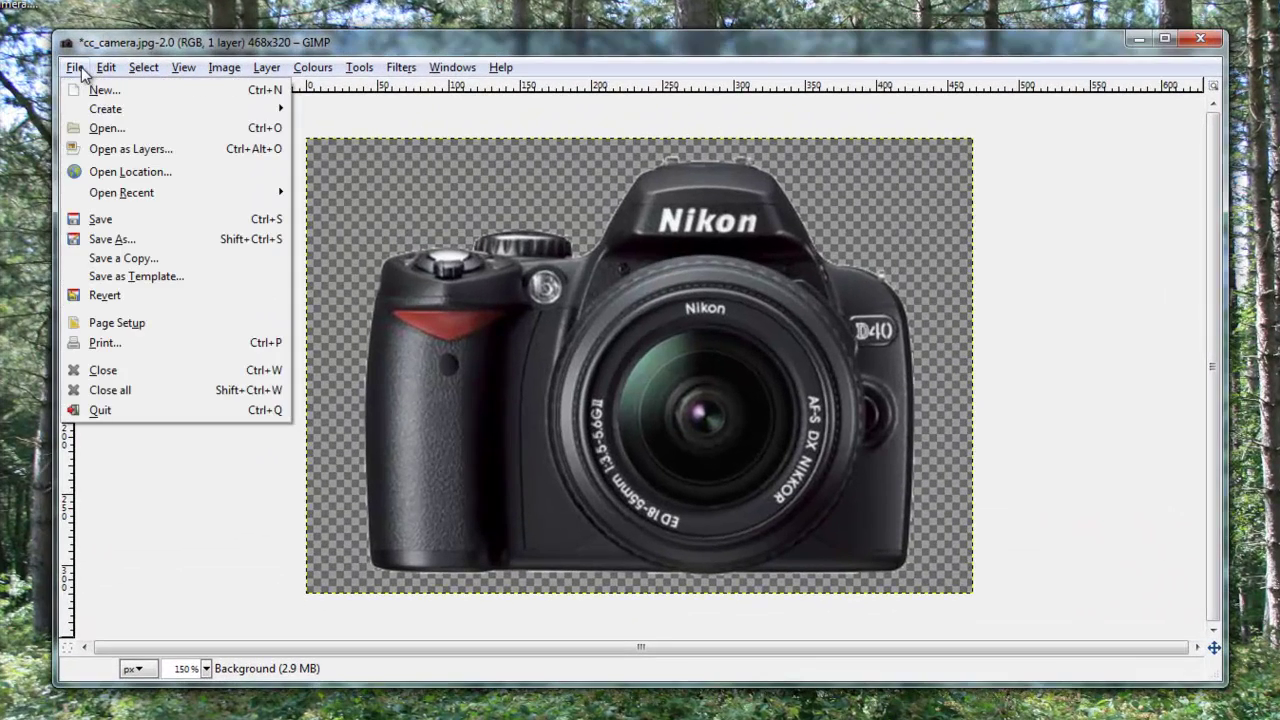
{"action": "left_click", "coordinate": [192, 237]}
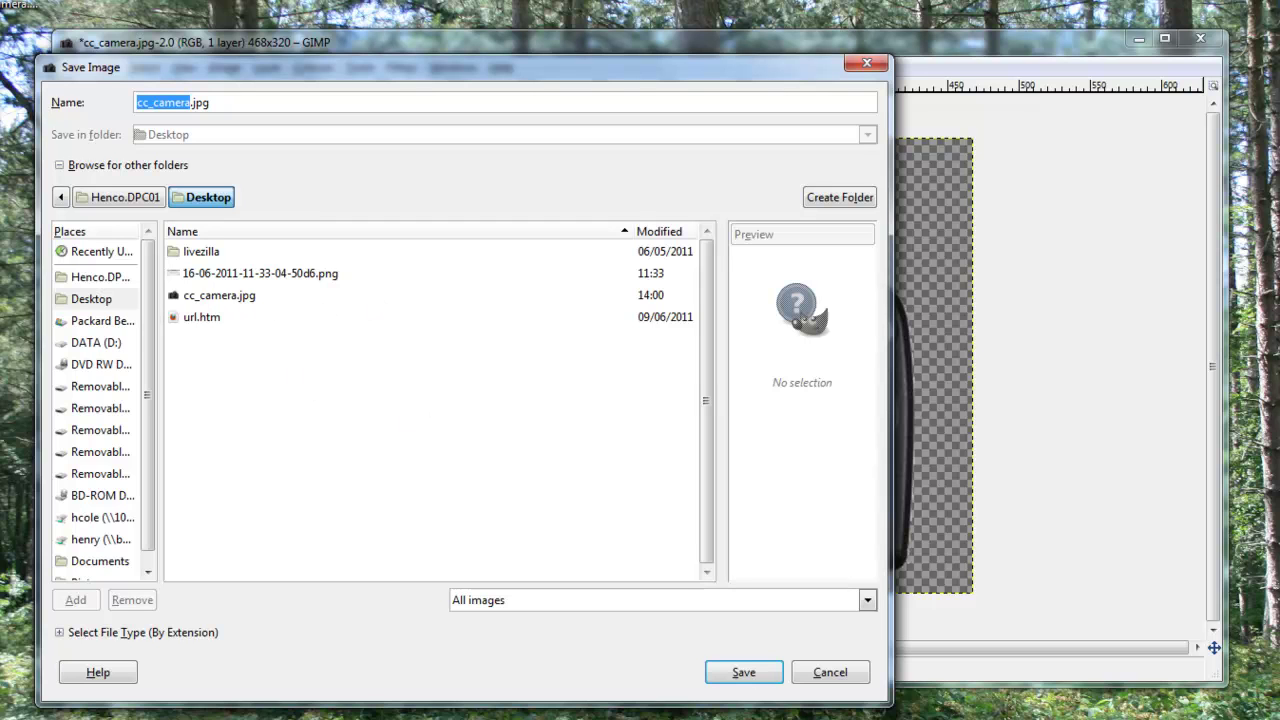
{"action": "left_click", "coordinate": [215, 102]}
{"action": "key", "text": "BackSpace"}
{"action": "key", "text": "BackSpace"}
{"action": "key", "text": "BackSpace"}
{"action": "key", "text": "BackSpace"}
{"action": "type", "text": ".pn"}
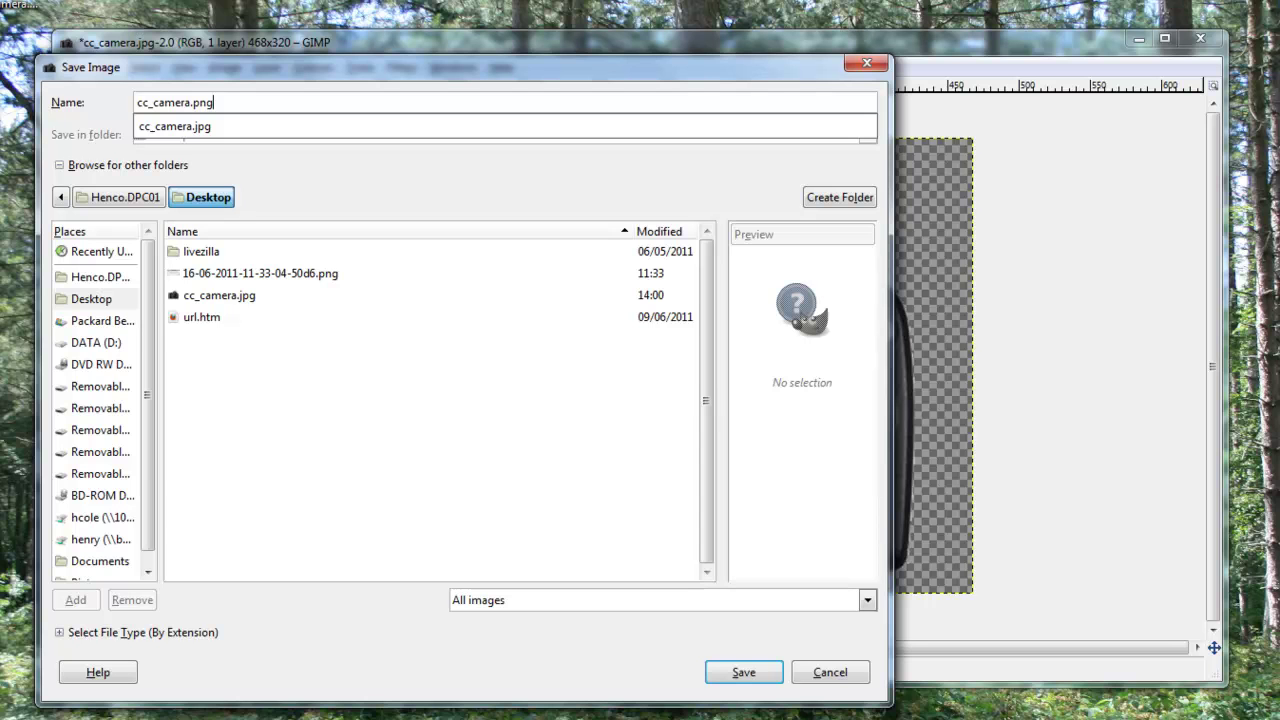
{"action": "left_click", "coordinate": [752, 670]}
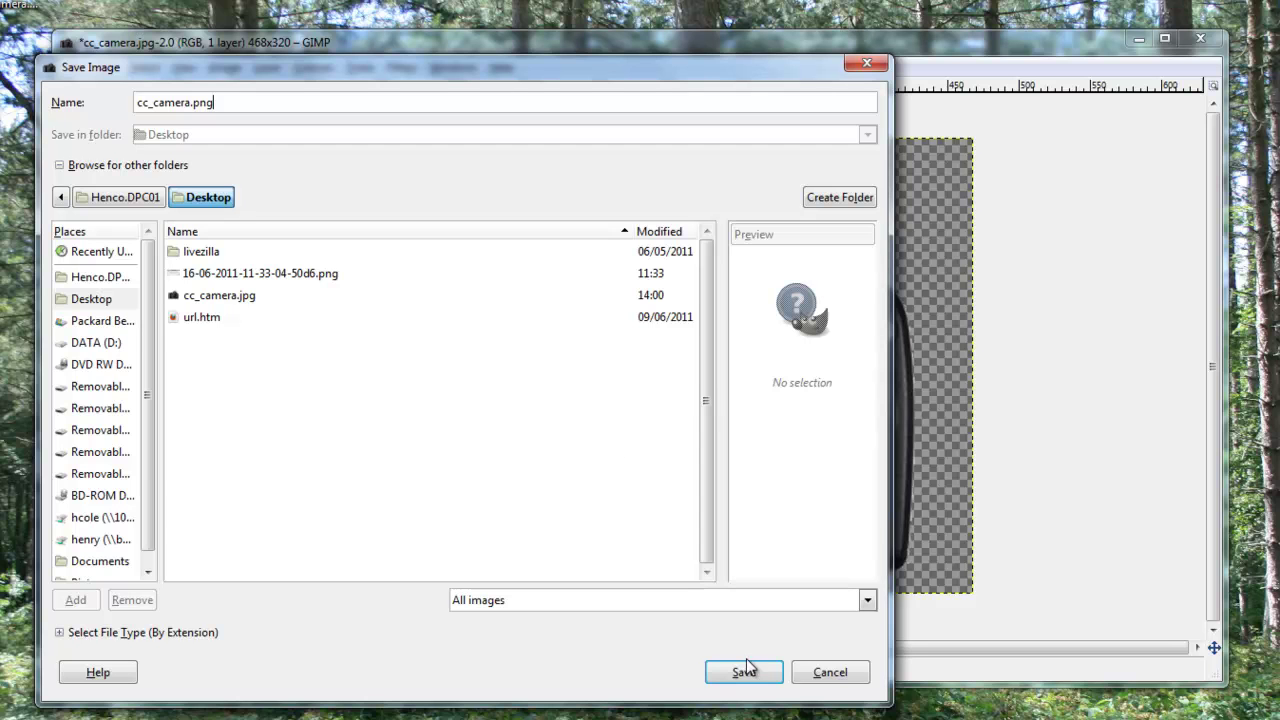
{"action": "left_click", "coordinate": [753, 677]}
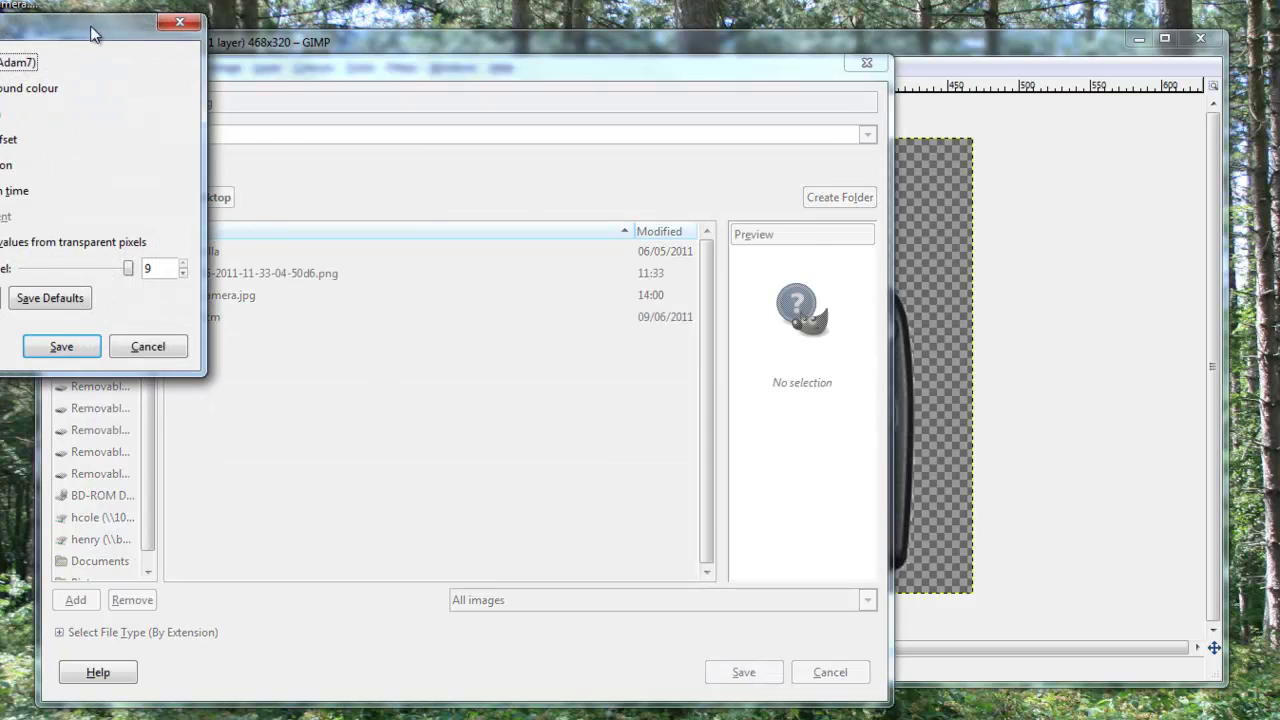
{"action": "left_click_drag", "start_coordinate": [92, 32], "coordinate": [701, 146]}
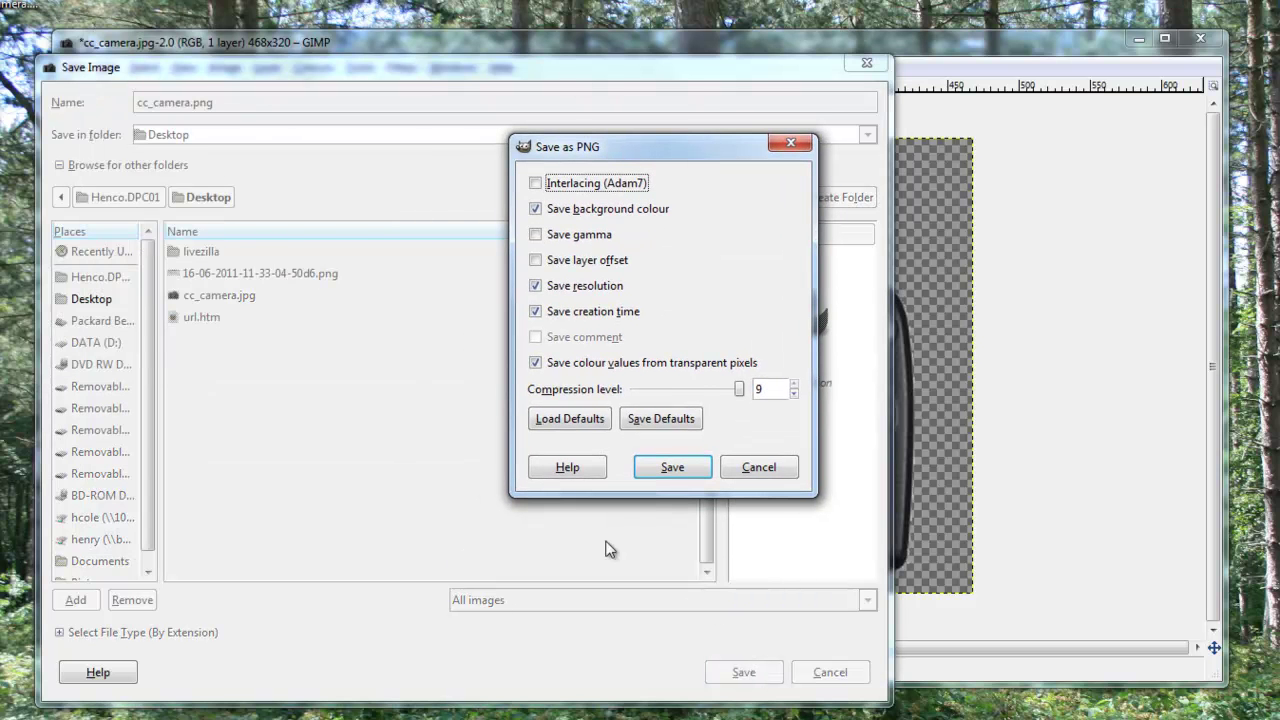
{"action": "left_click", "coordinate": [680, 474]}
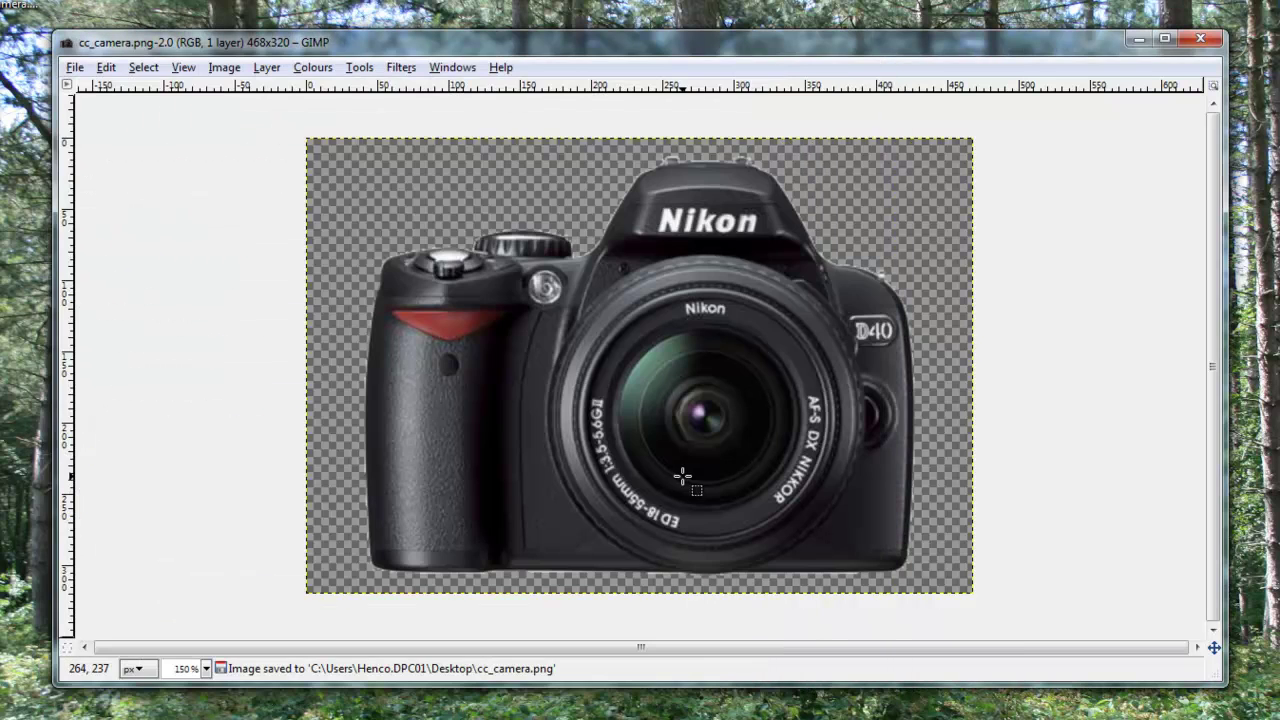
Step: Close GIMP's image window and shrink the desktop icons
{"action": "left_click", "coordinate": [1201, 41]}
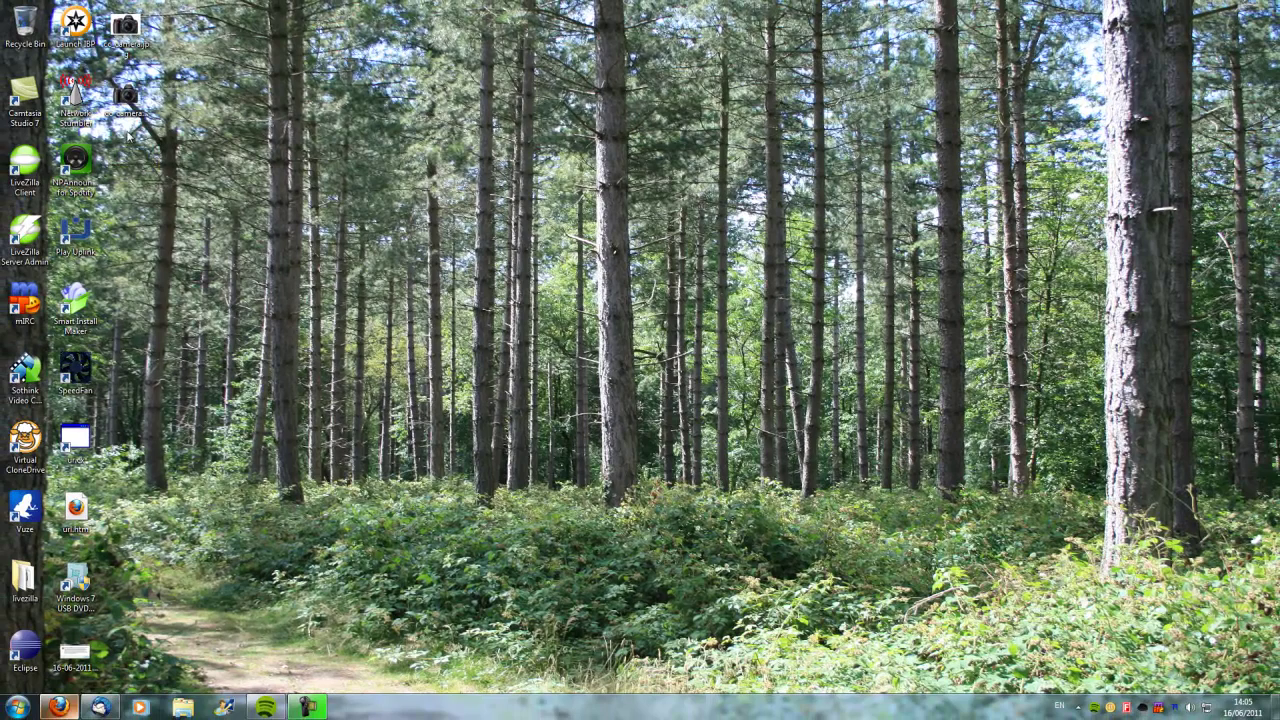
{"action": "right_click", "coordinate": [214, 137]}
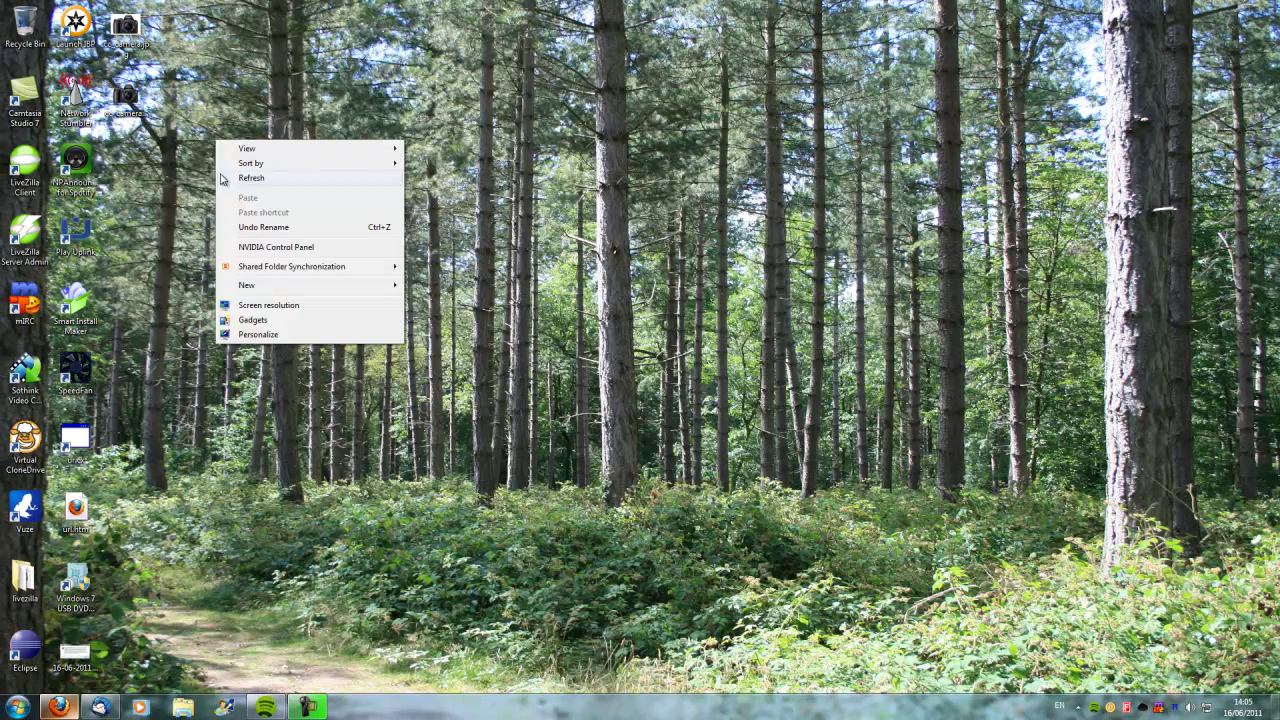
{"action": "left_click", "coordinate": [187, 197]}
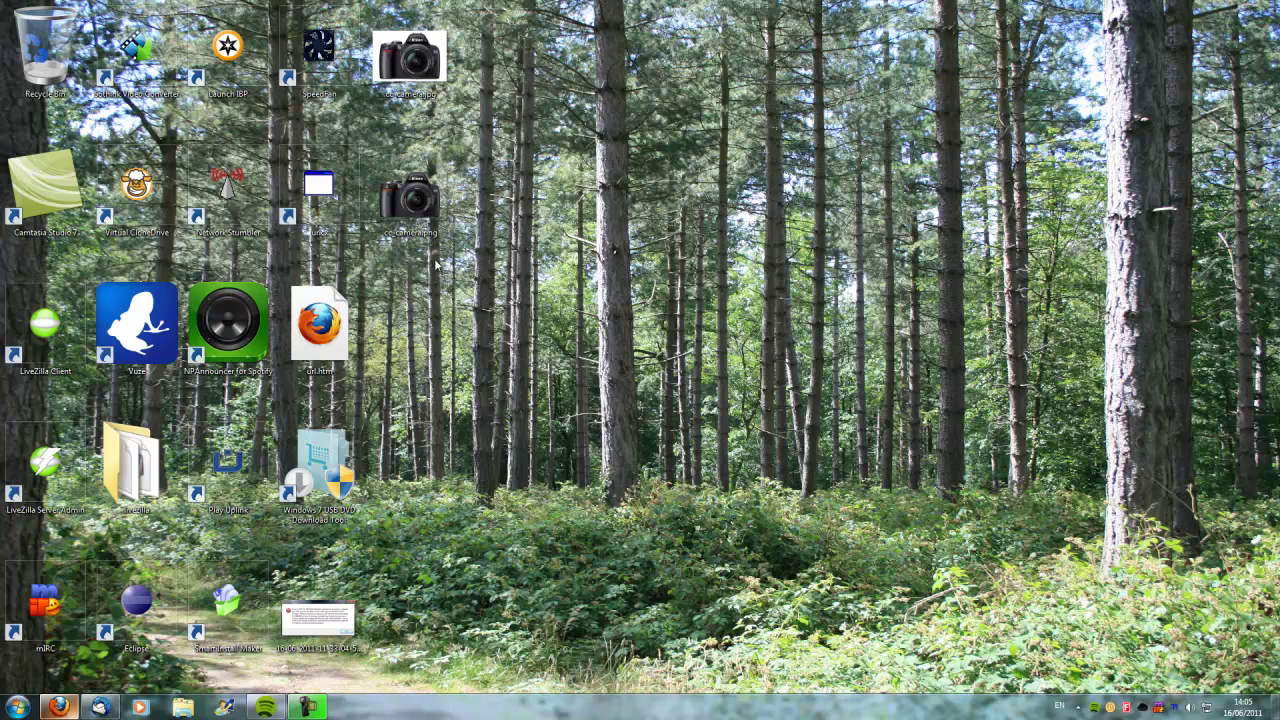
{"action": "scroll", "coordinate": [507, 277], "scroll_direction": "down", "scroll_amount": 6, "text": "ctrl"}
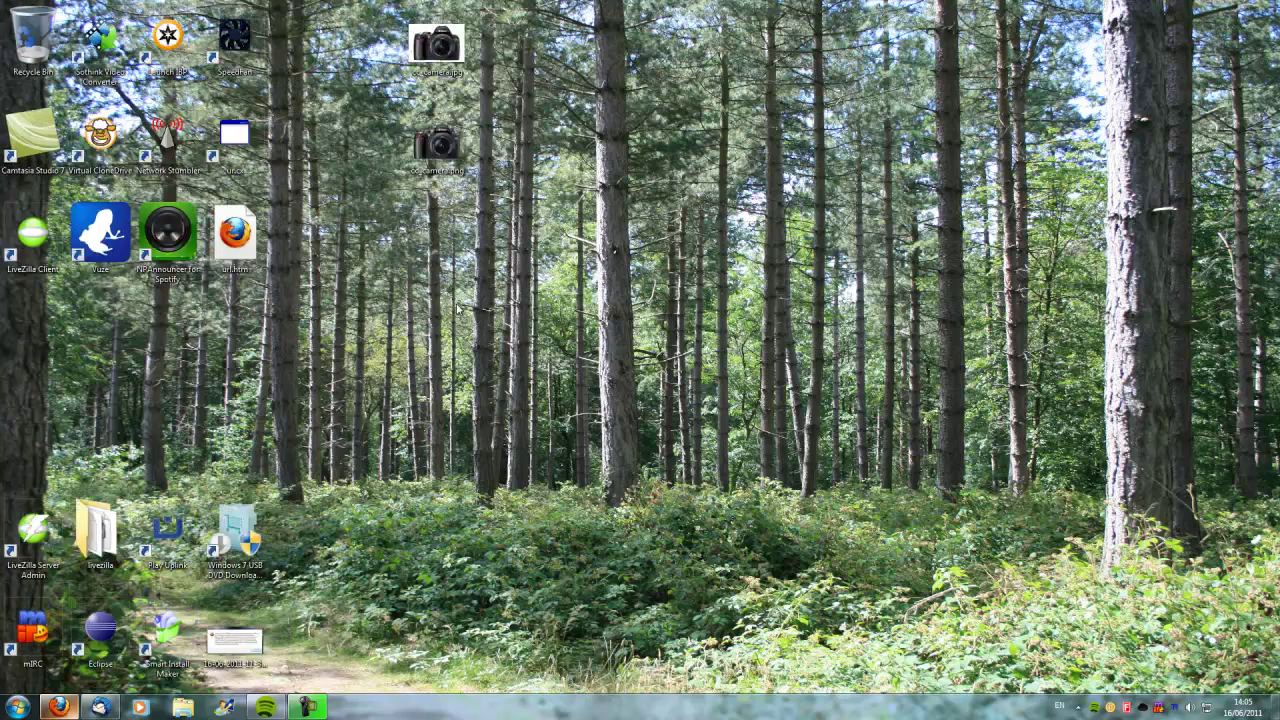
{"action": "scroll", "coordinate": [455, 298], "scroll_direction": "down", "scroll_amount": 2, "text": "ctrl"}
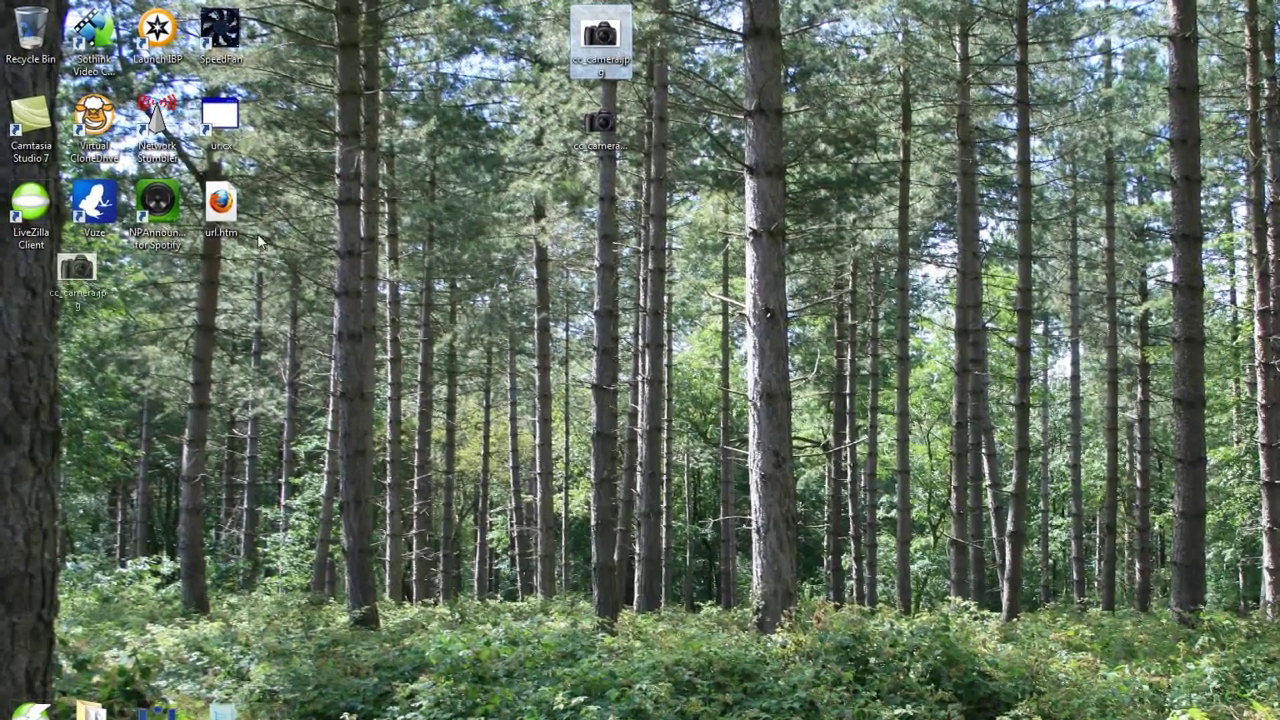
Step: Place cc_camera.jpg and cc_camera.png together near the top of the desktop and select the saved file
{"action": "left_click_drag", "start_coordinate": [481, 28], "coordinate": [264, 30]}
{"action": "left_click_drag", "start_coordinate": [393, 42], "coordinate": [345, 50]}
{"action": "left_click_drag", "start_coordinate": [720, 148], "coordinate": [345, 155]}
{"action": "left_click", "coordinate": [340, 62]}
{"action": "double_click", "coordinate": [342, 62]}
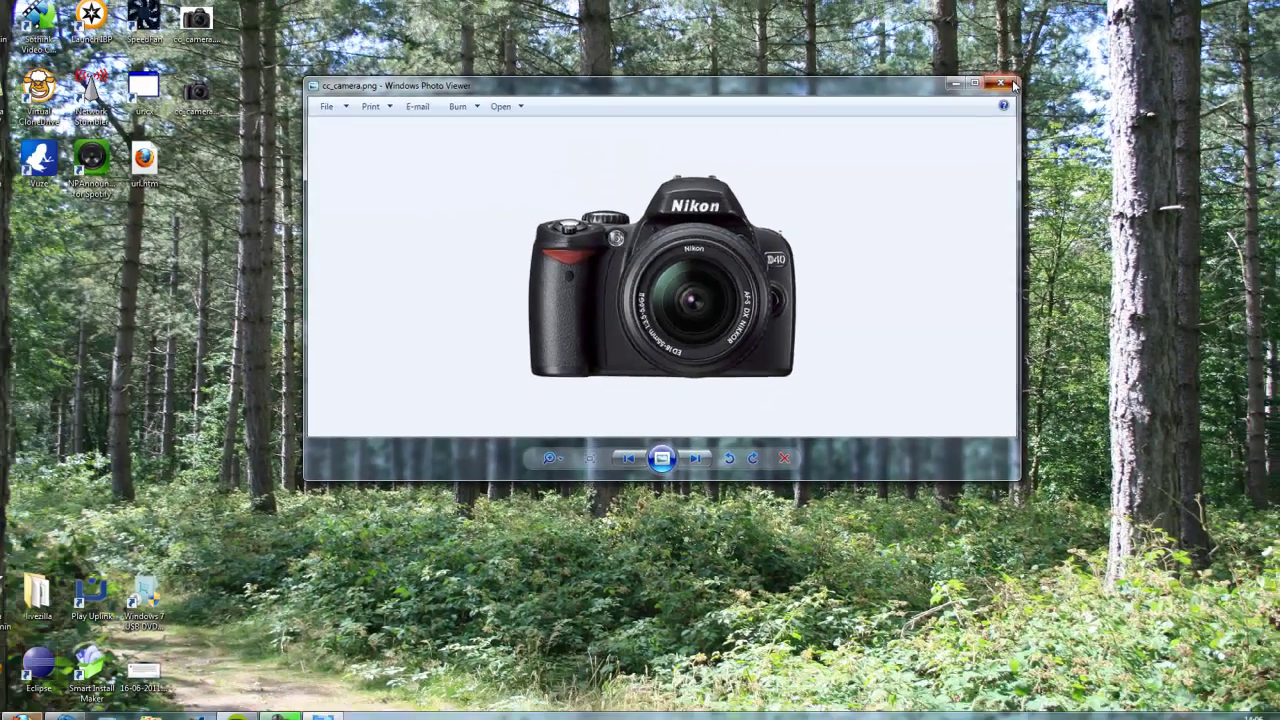
{"action": "left_click", "coordinate": [1008, 84]}
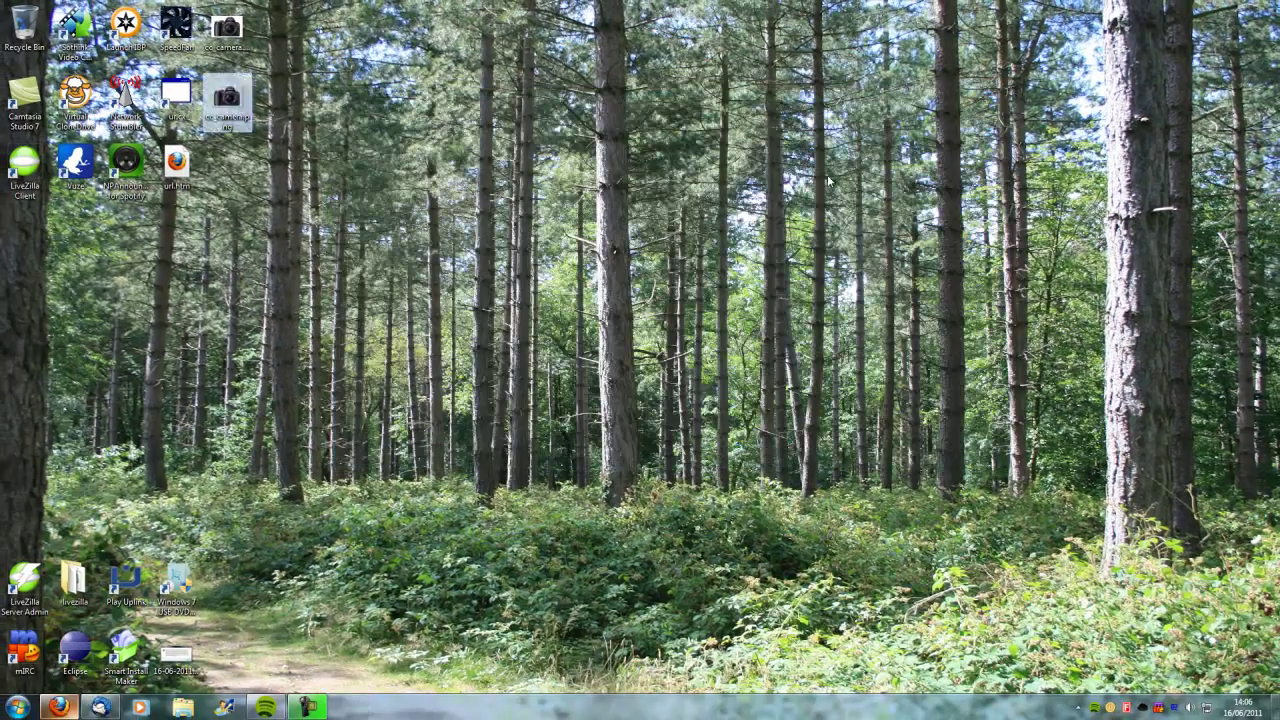